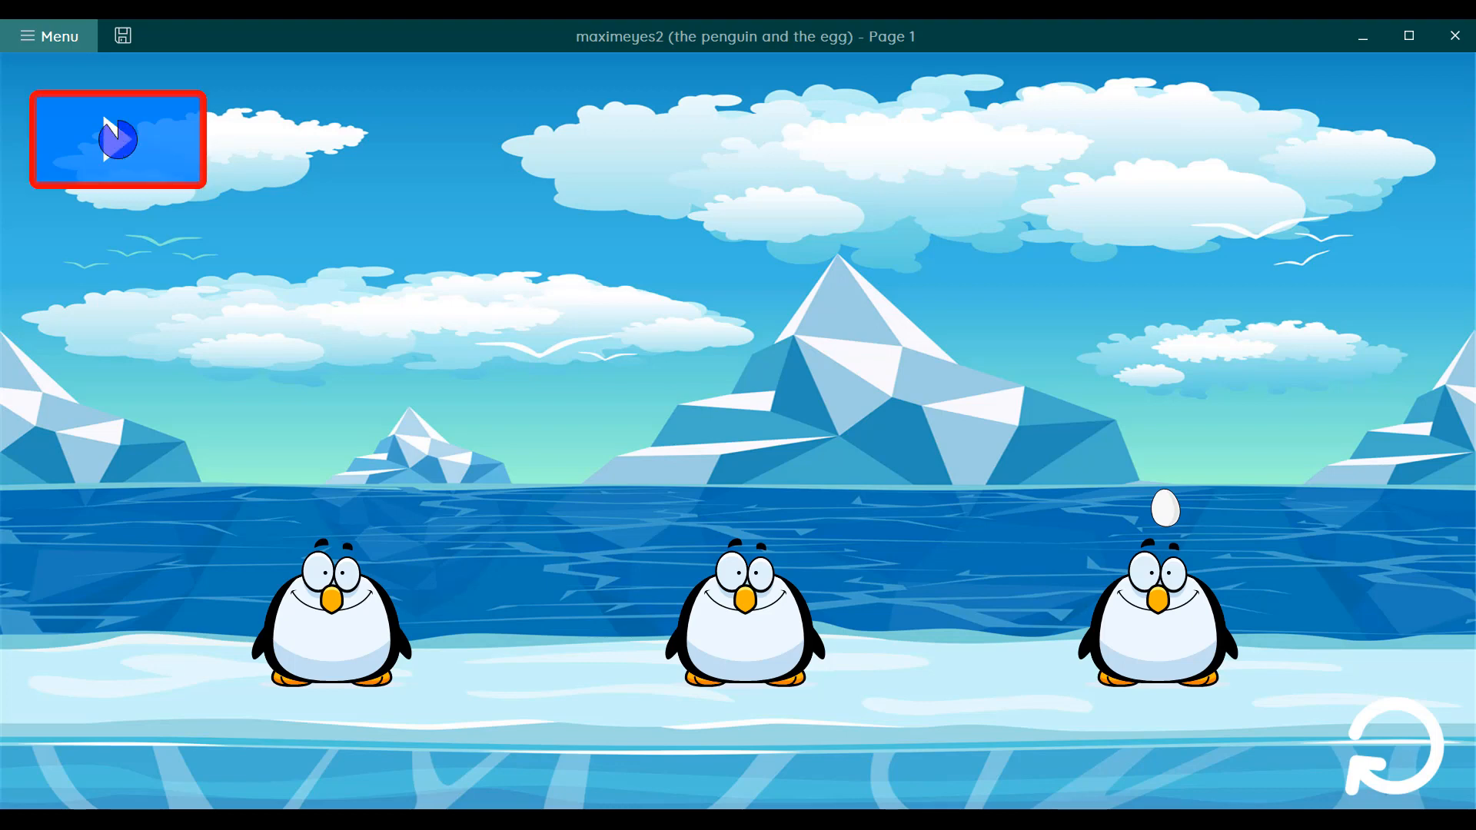
Play a round of the penguin and egg game, choose the penguin on the far left, and return to the portal.
left_click(118, 139)
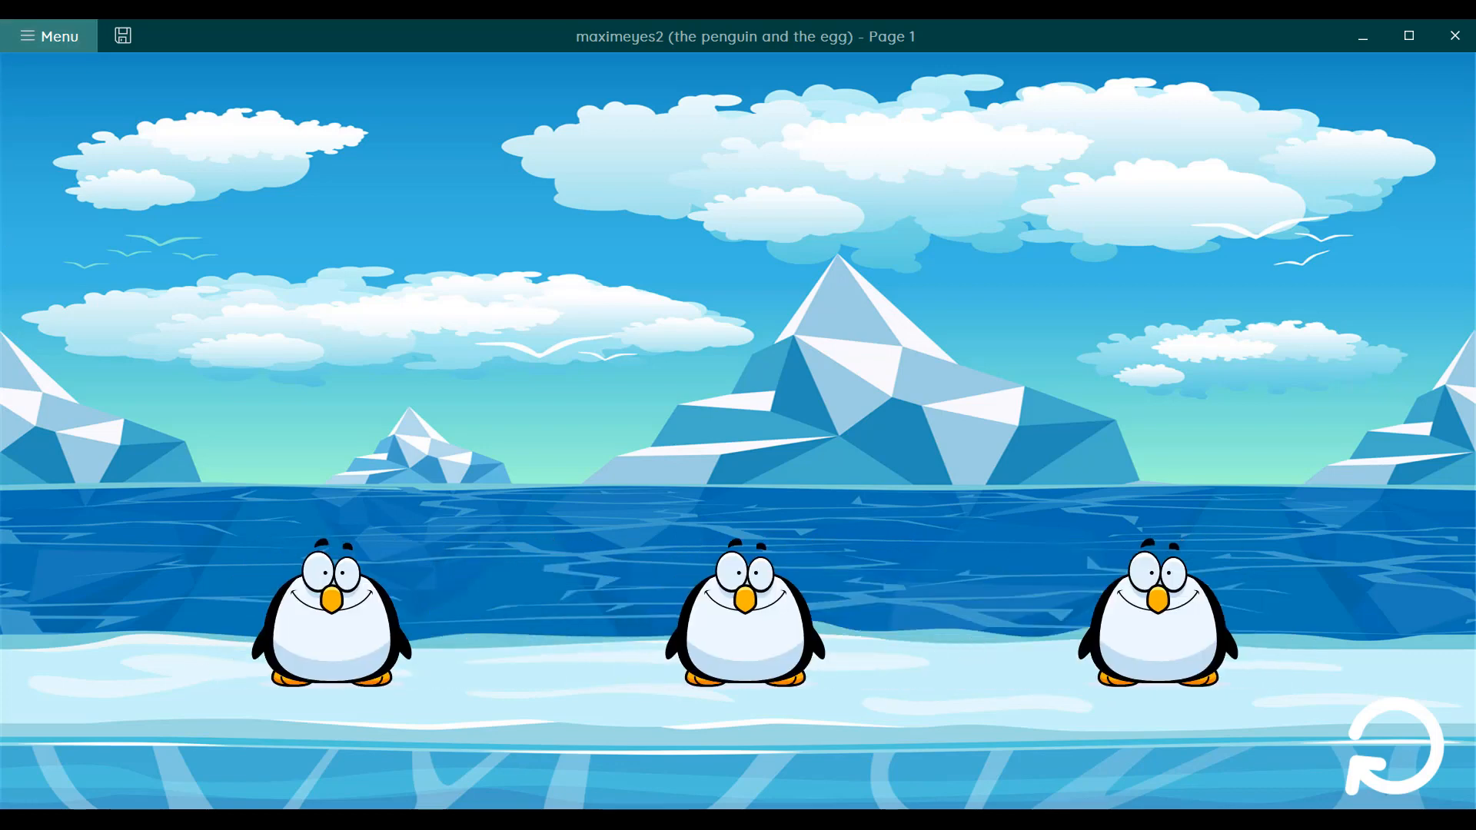
left_click(336, 601)
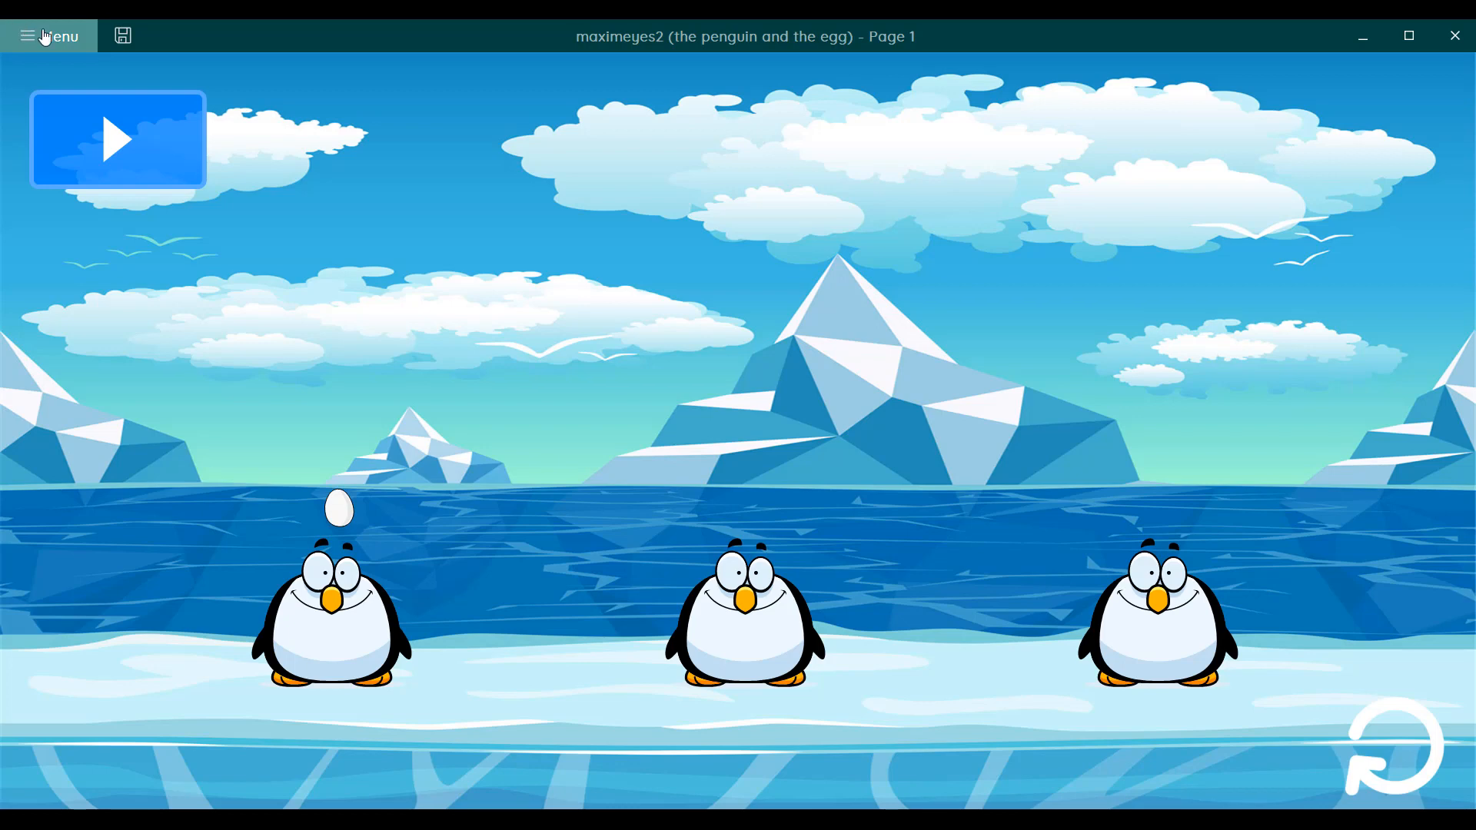
left_click(46, 37)
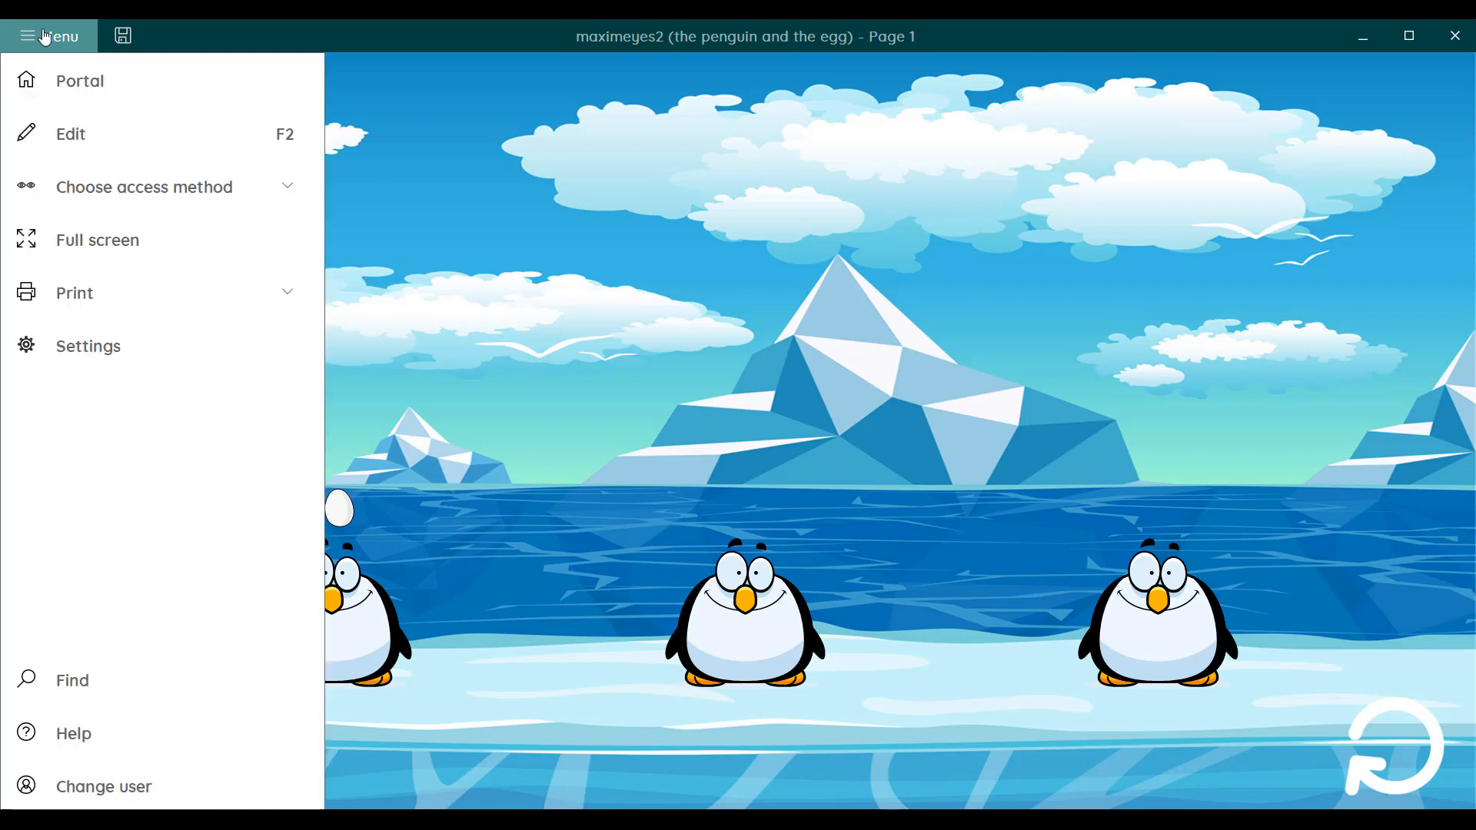
left_click(65, 81)
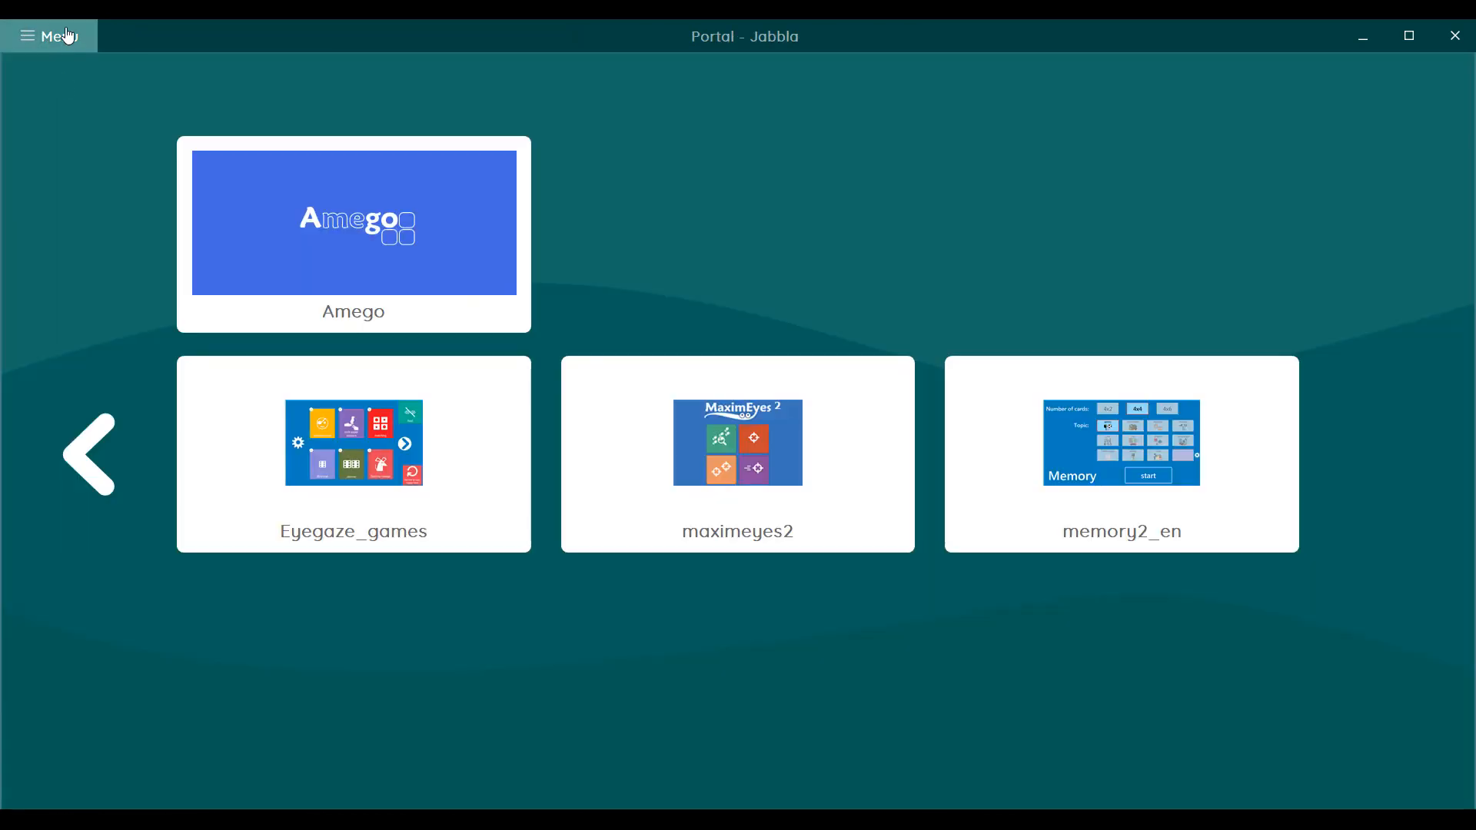
Open the eye tracking access settings and select Irisbond as the camera model.
left_click(67, 36)
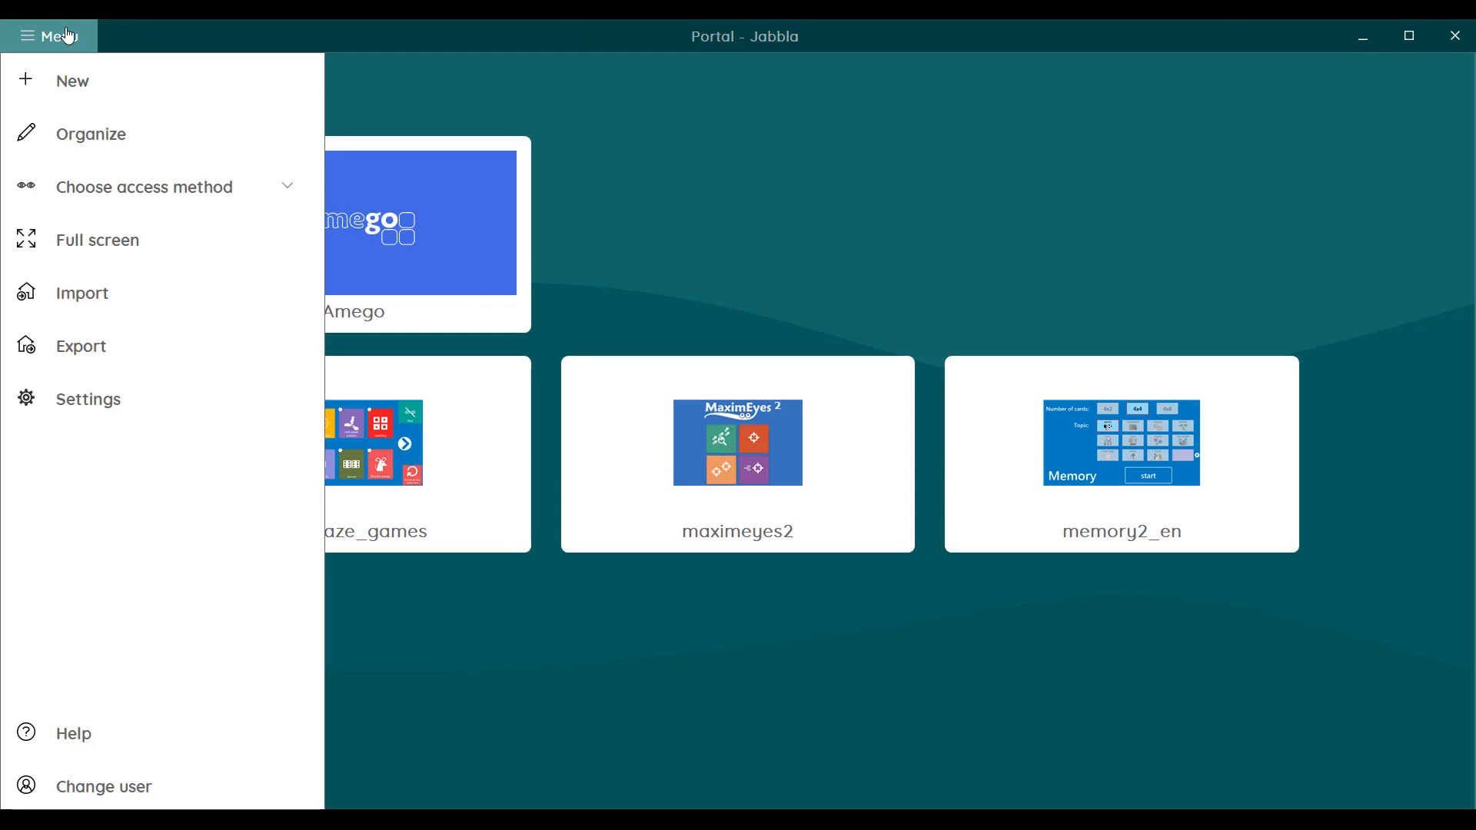
left_click(121, 412)
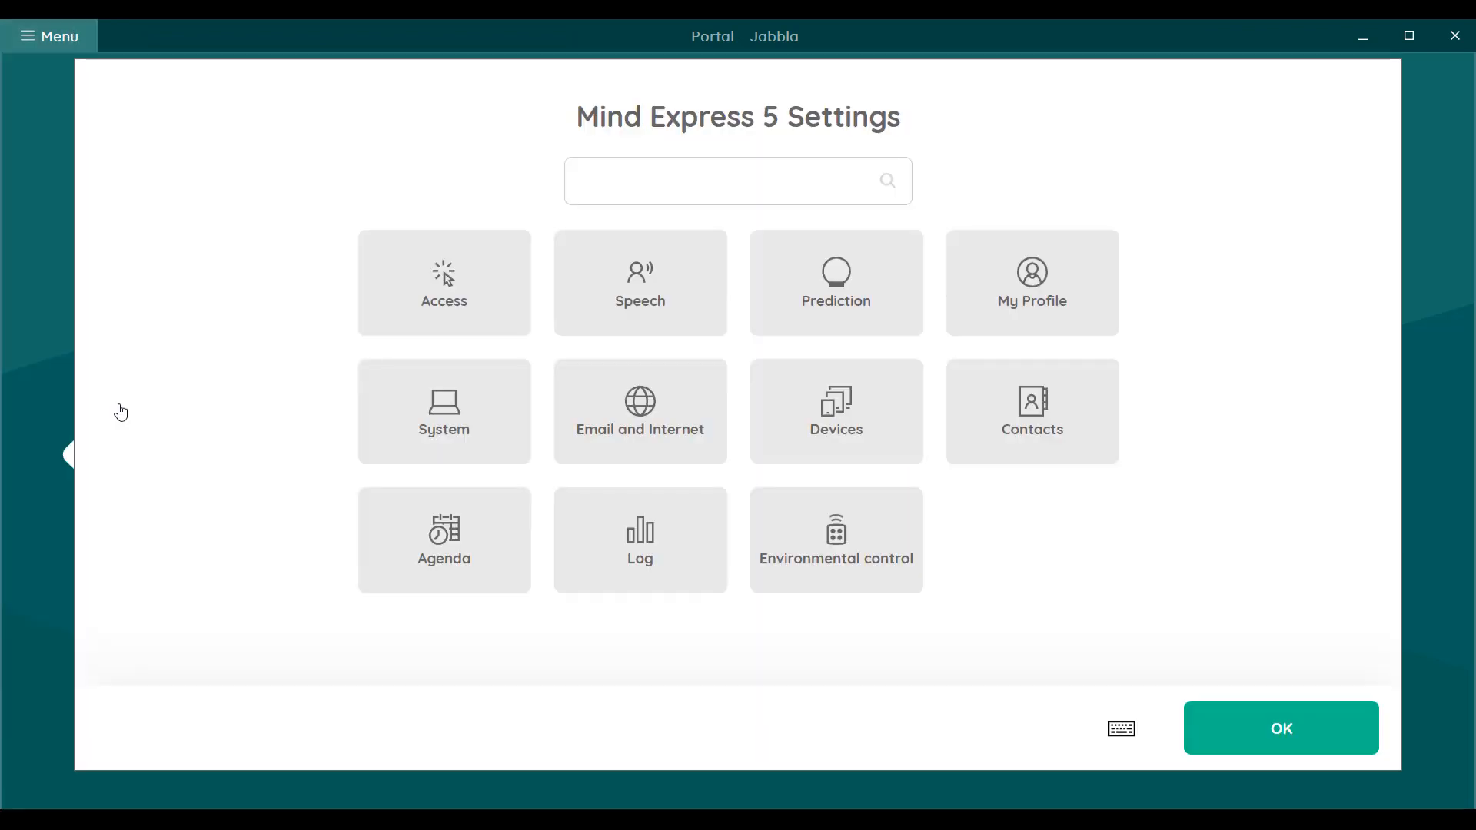
left_click(384, 296)
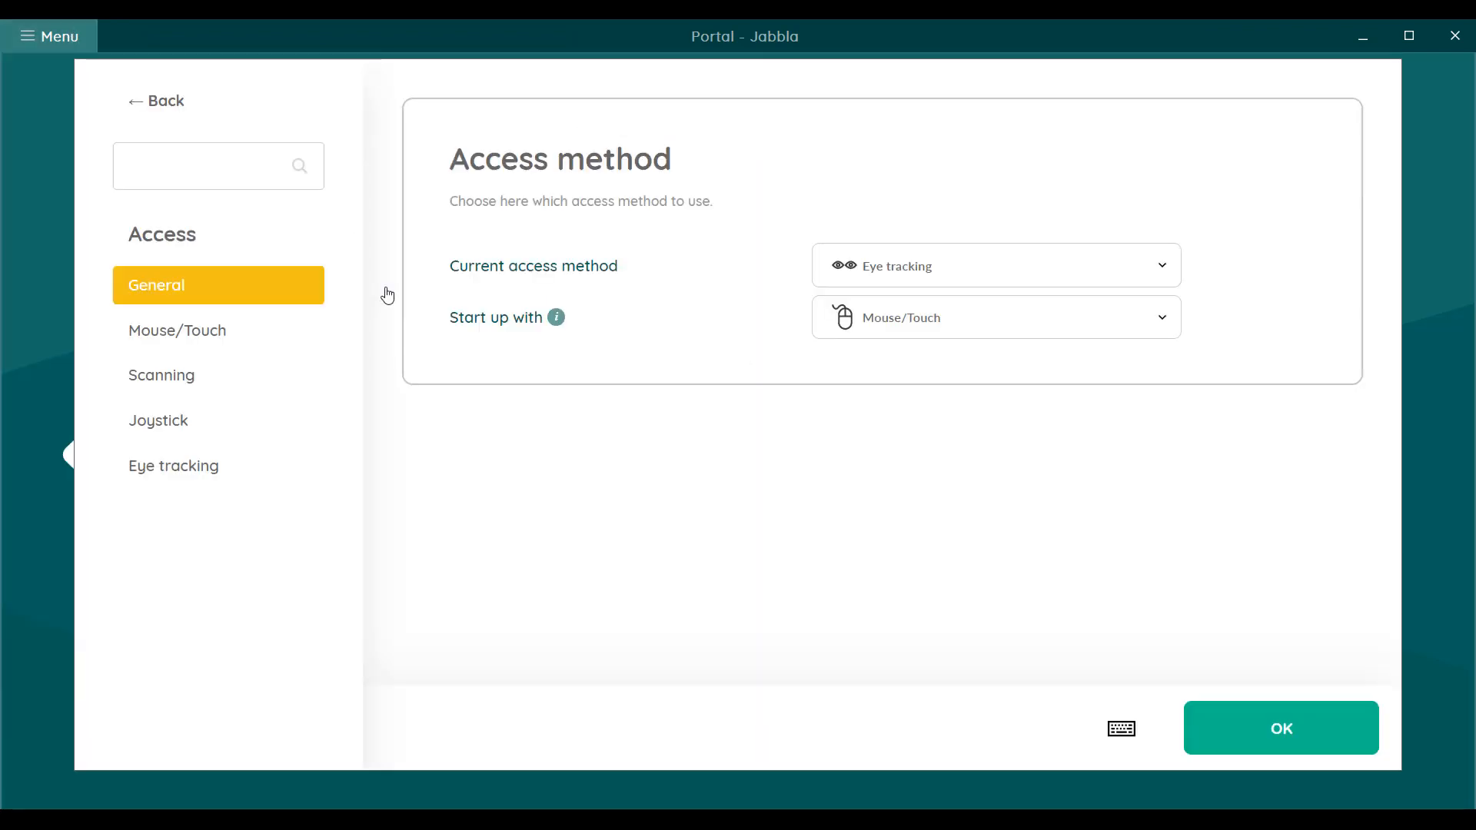
left_click(240, 477)
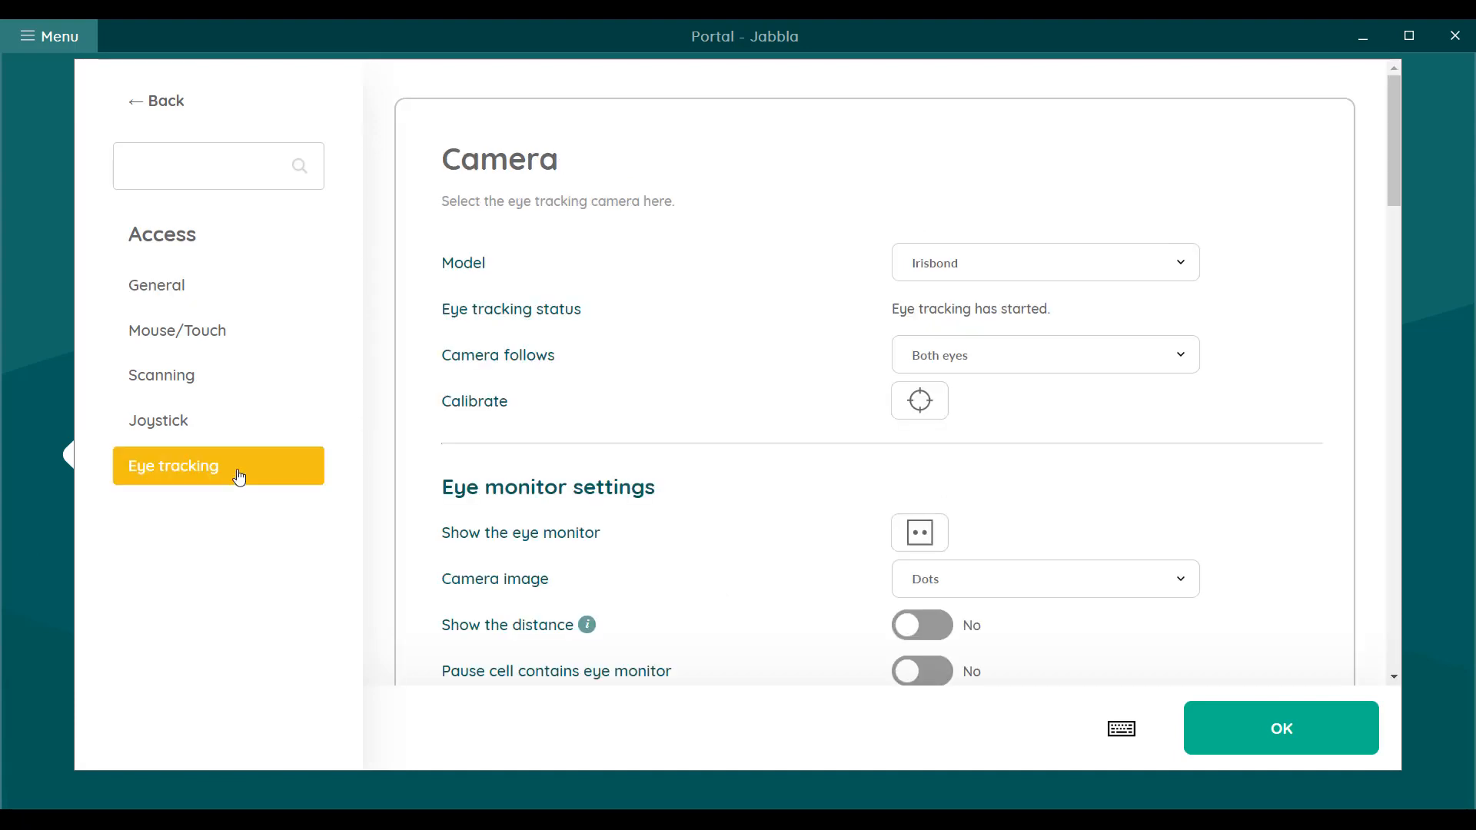
left_click(1180, 264)
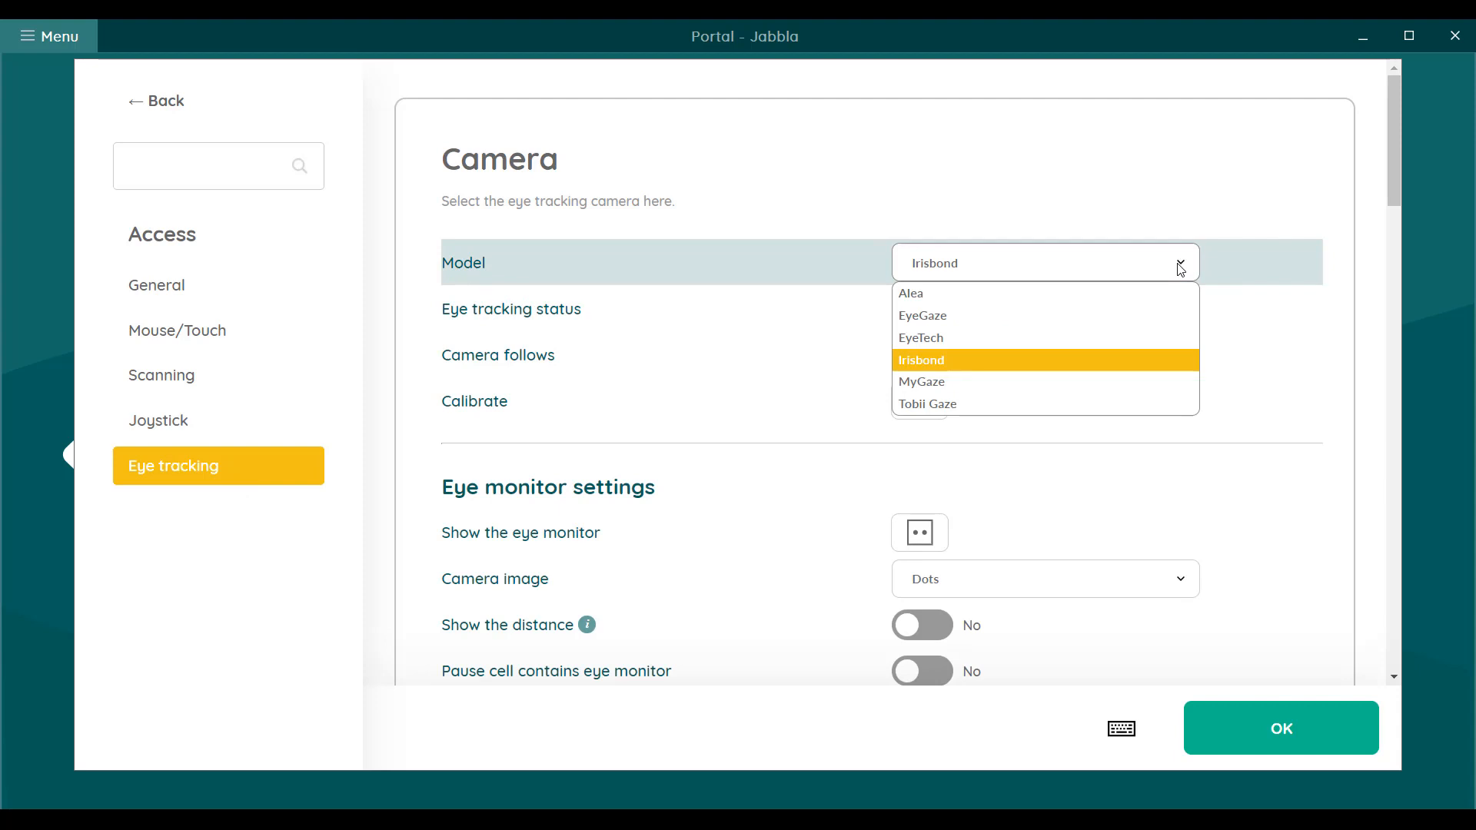
left_click(954, 362)
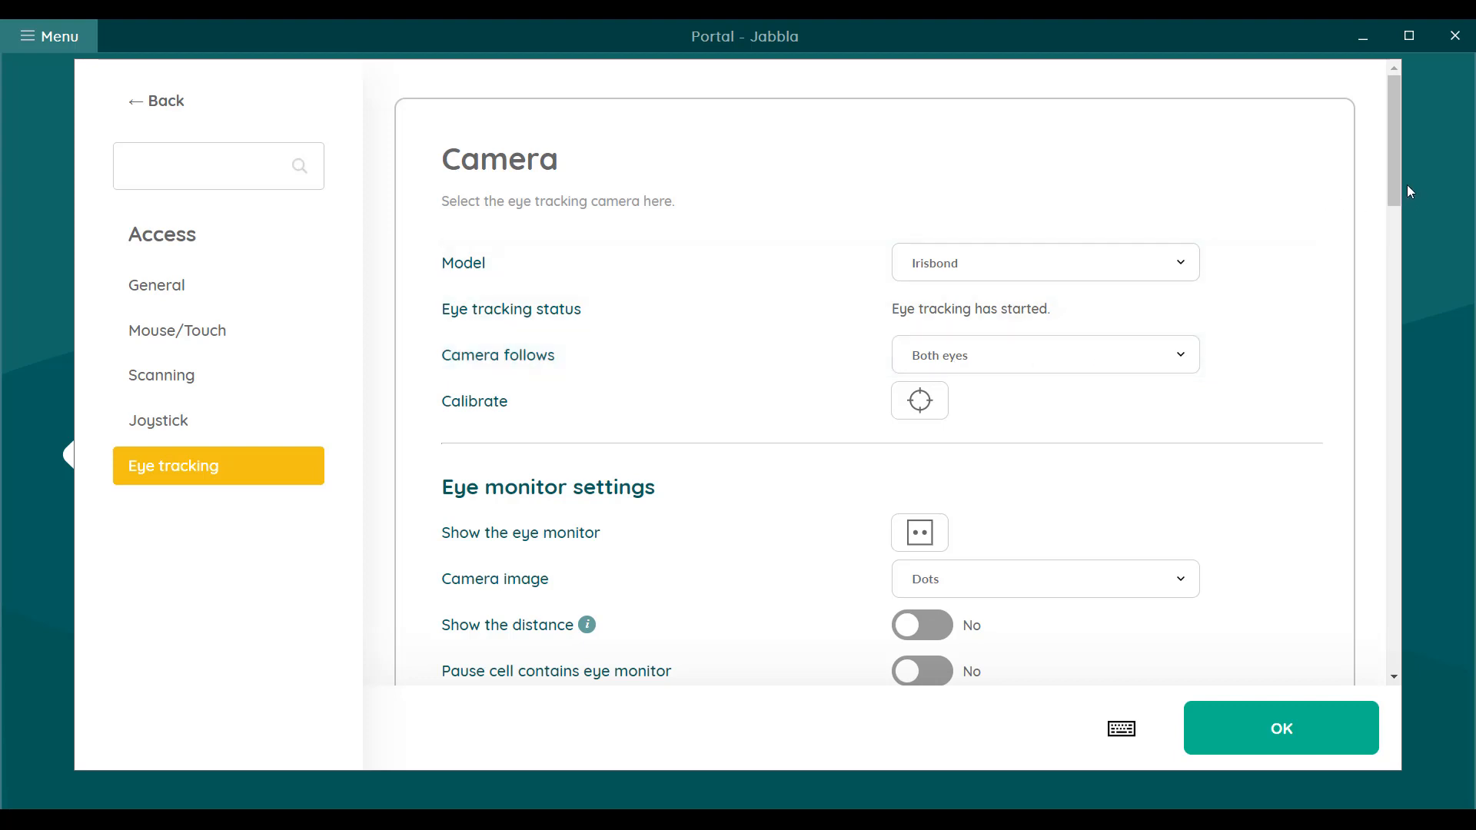
Set the calibration point to Sun (Animation) and review the choices for the number of calibration points.
left_click_drag(1393, 180, 1414, 316)
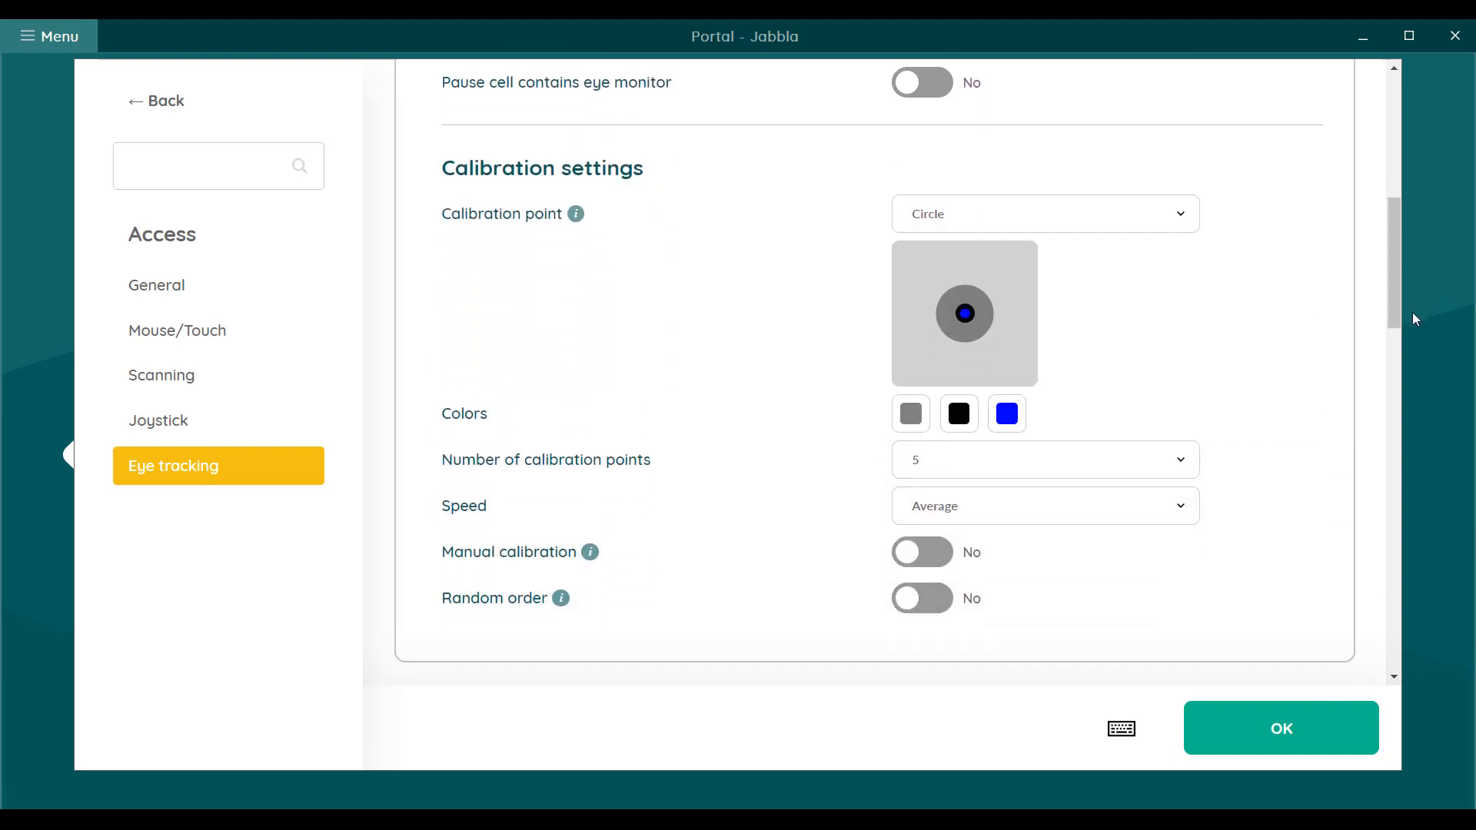
left_click(1157, 216)
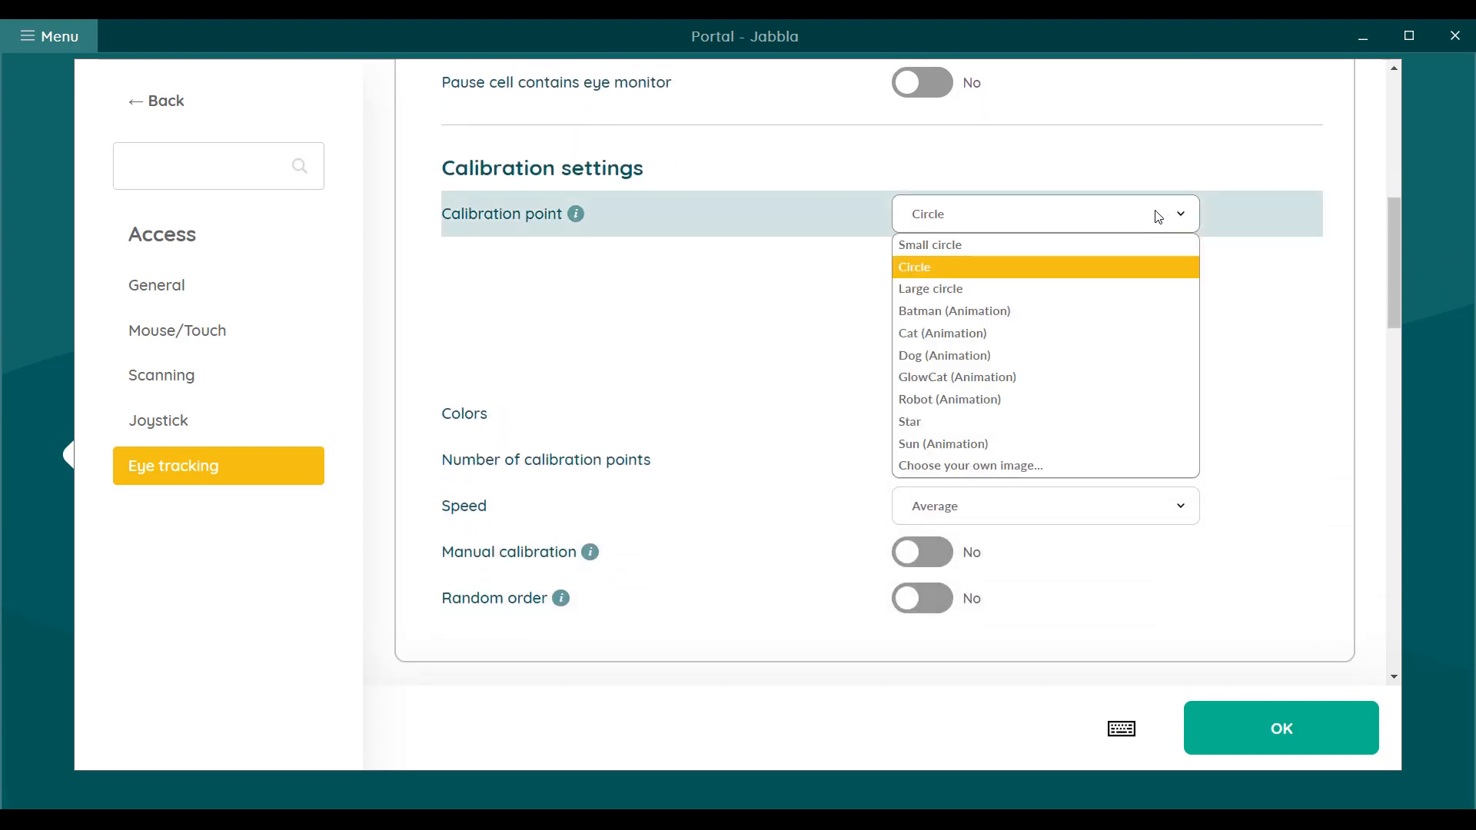
left_click(992, 443)
left_click(1002, 415)
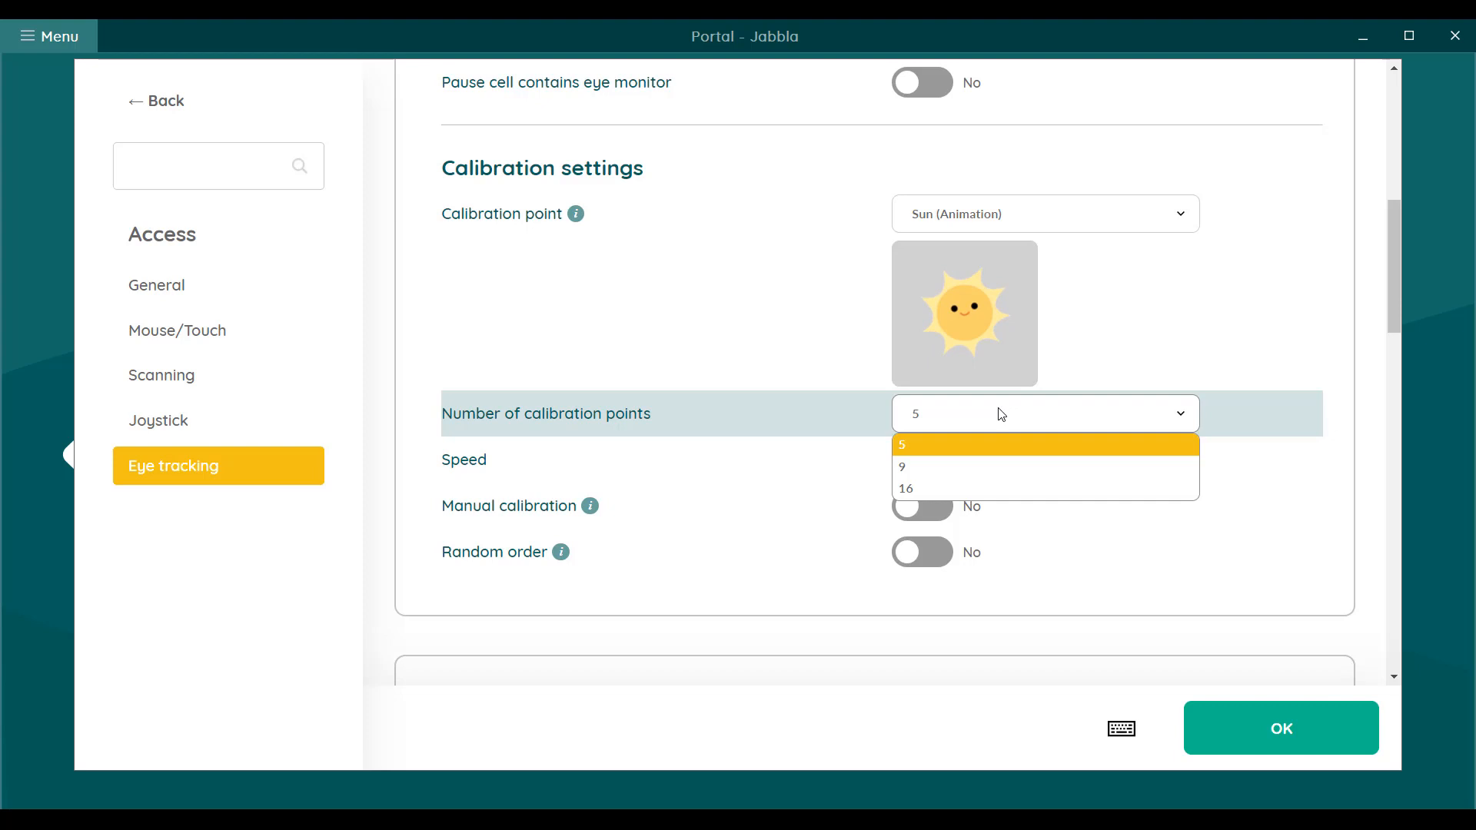
left_click(999, 409)
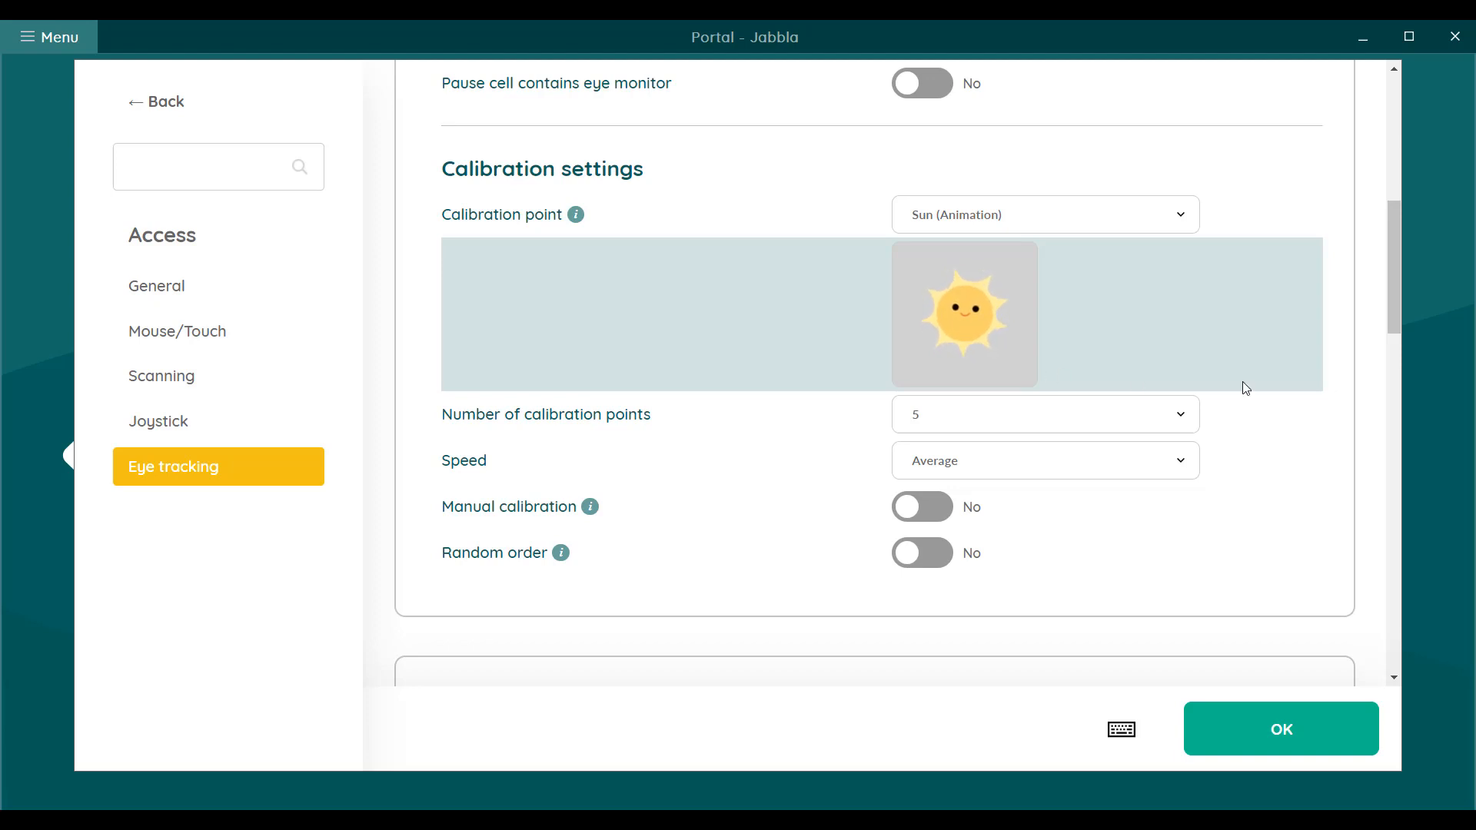
Show the eye monitor, run an eye tracking calibration from it and accept the result.
left_click_drag(1397, 291, 1414, 197)
left_click(932, 396)
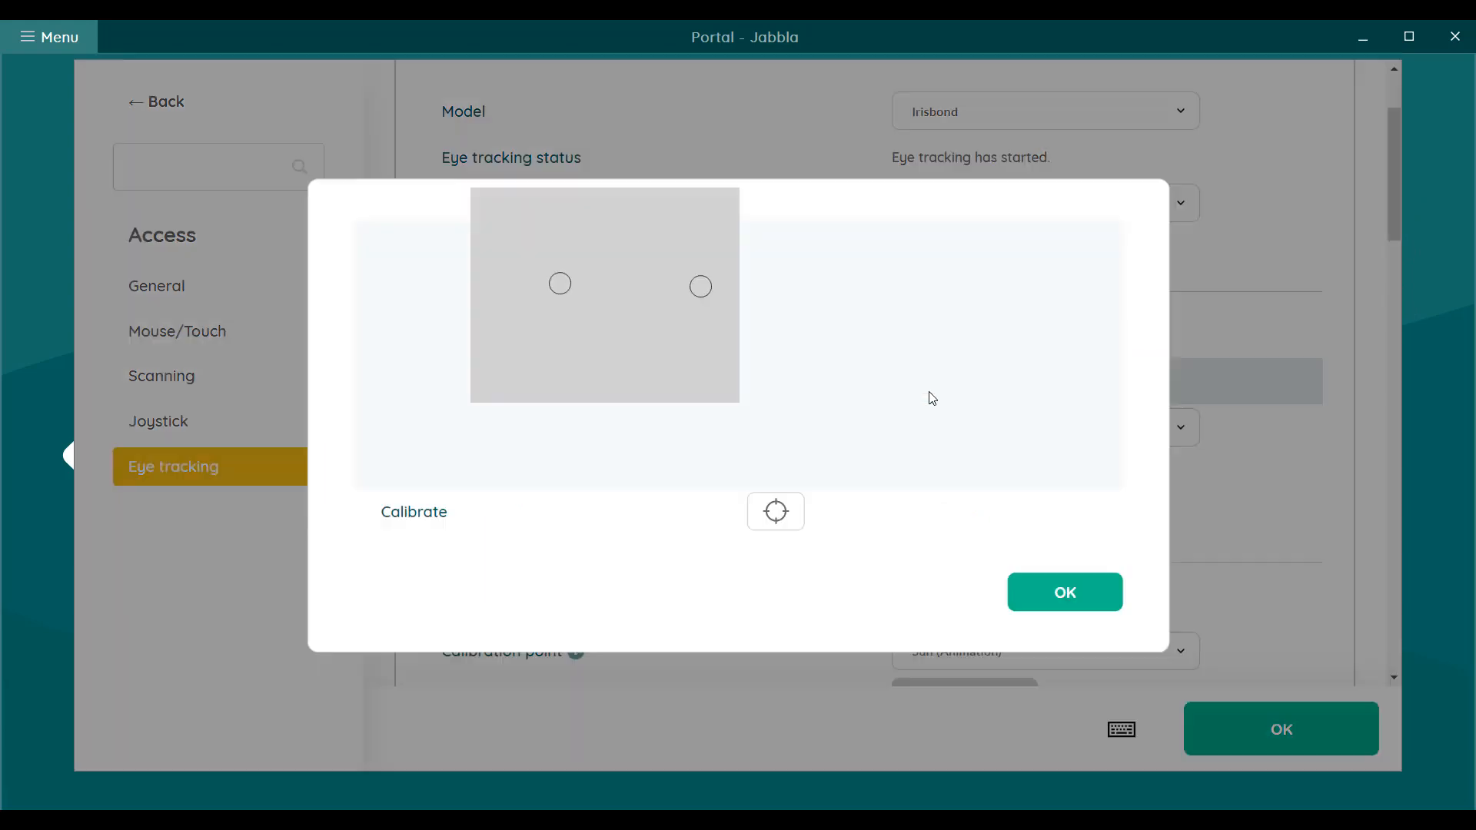
left_click(788, 516)
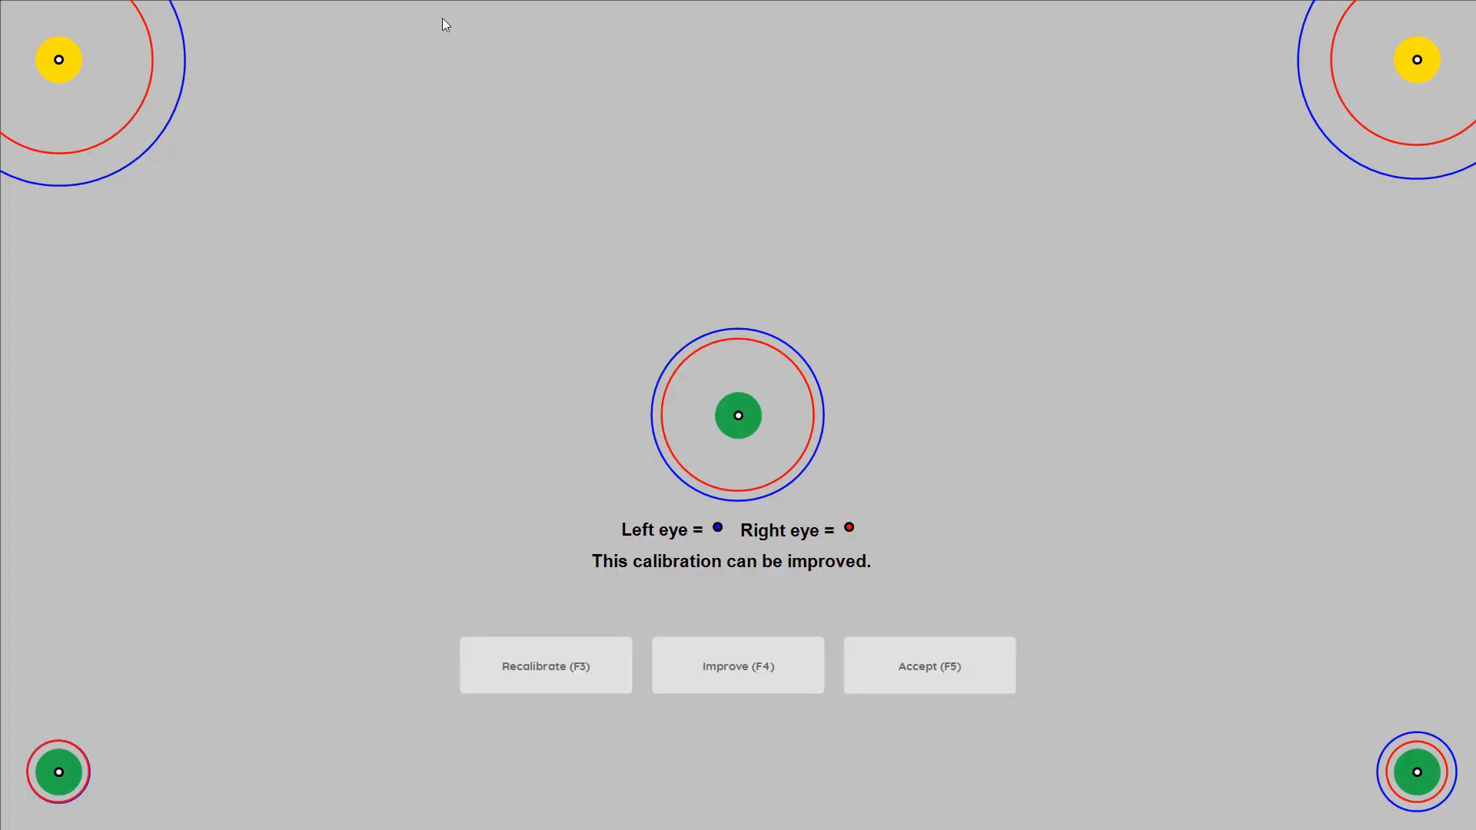
left_click(926, 680)
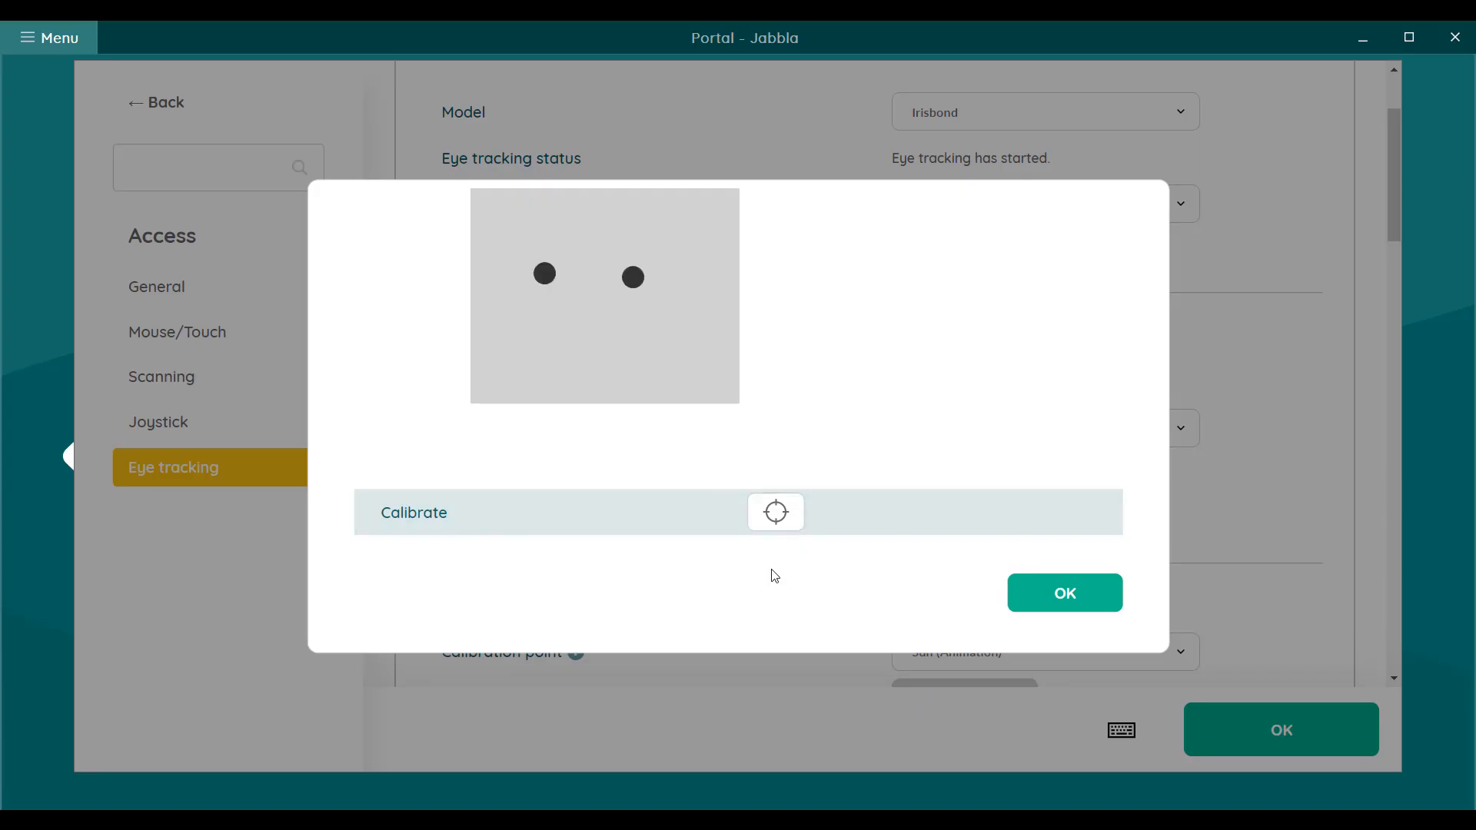
left_click(1061, 597)
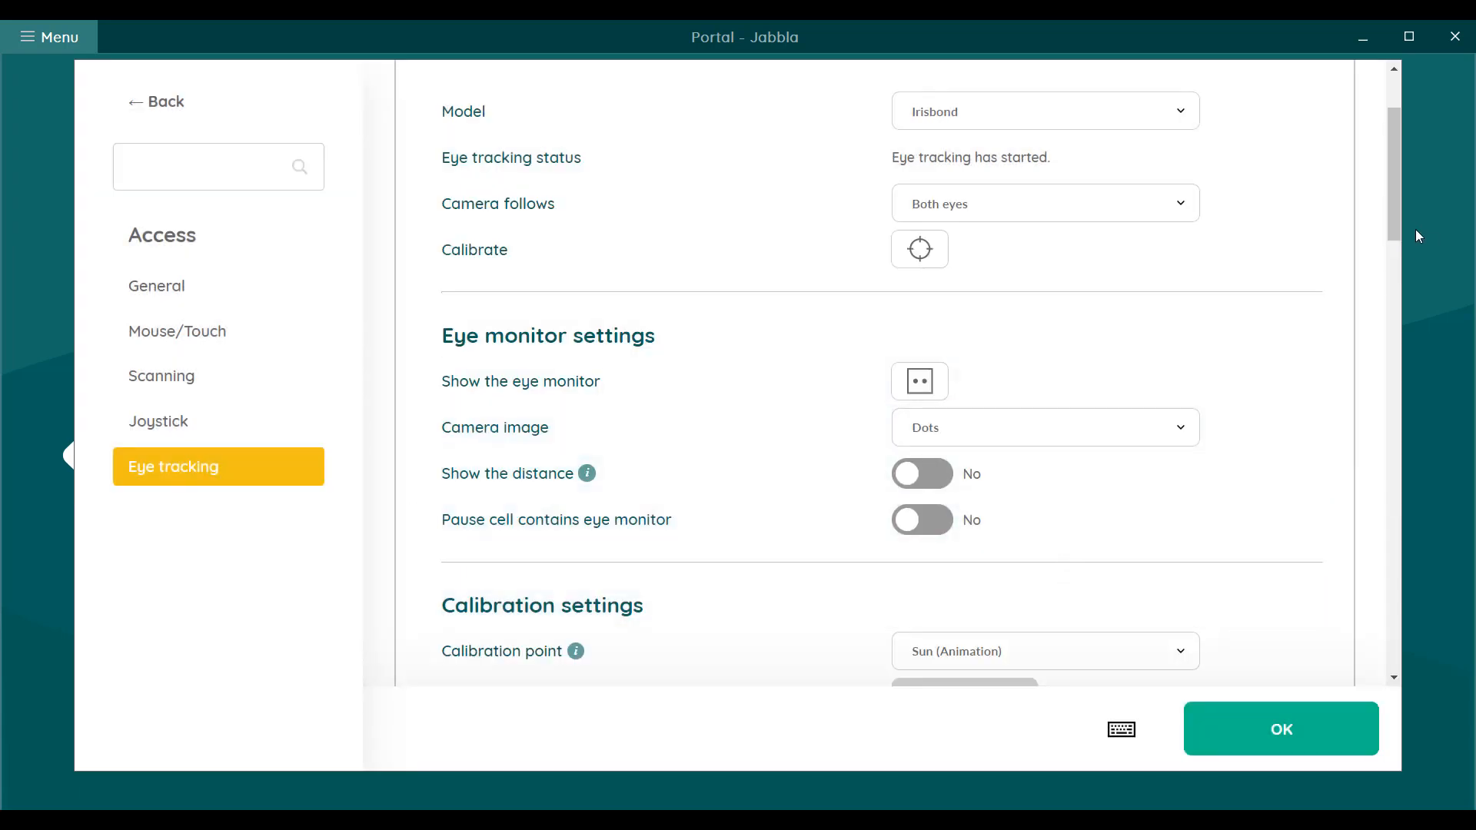
Set the dwell indicator to Shrinking dot and the dwell time to 0.7 s.
left_click_drag(1400, 219, 1388, 431)
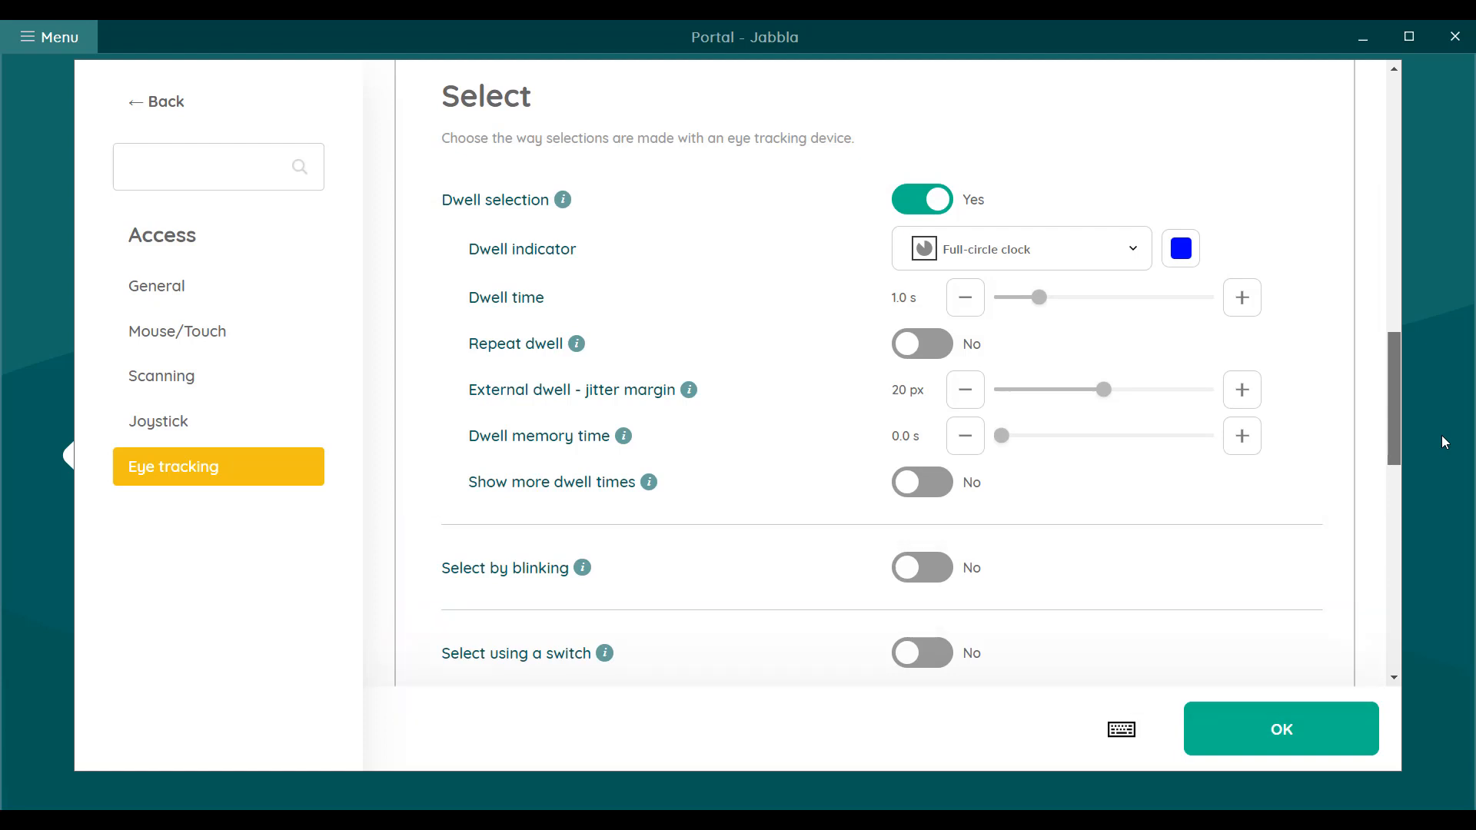
left_click(1105, 242)
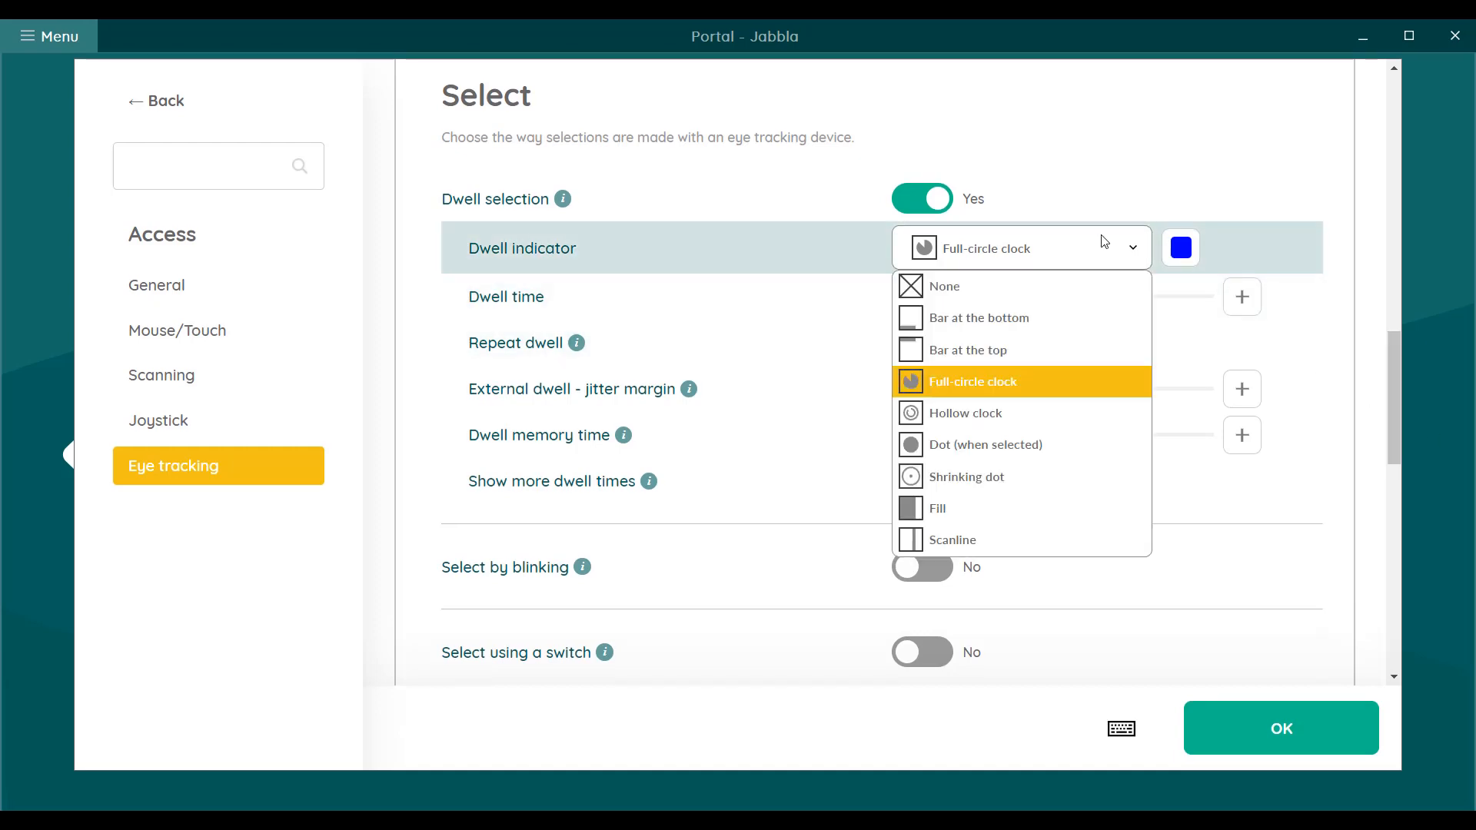
left_click(1064, 475)
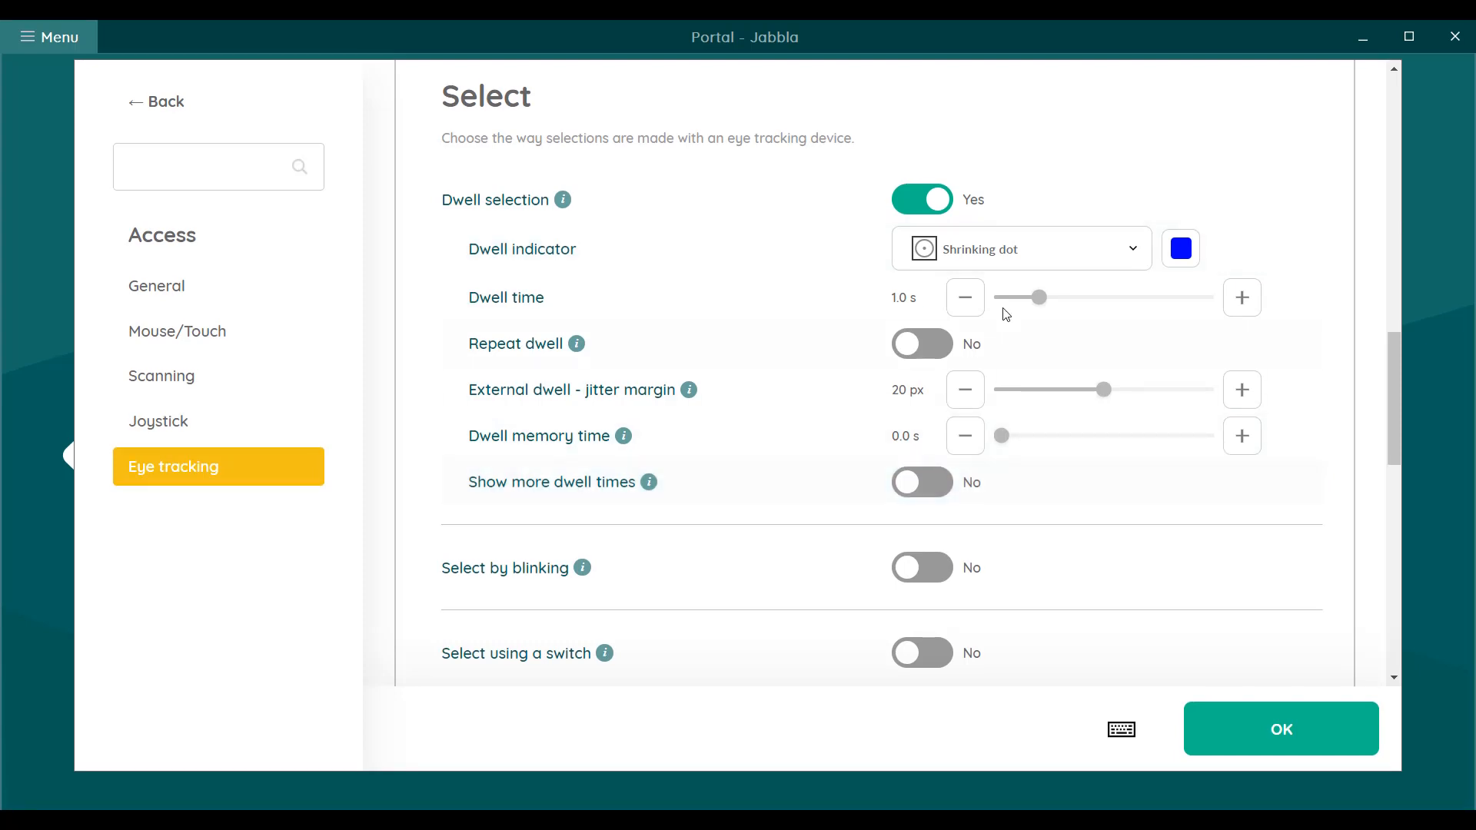
left_click(967, 299)
left_click(967, 298)
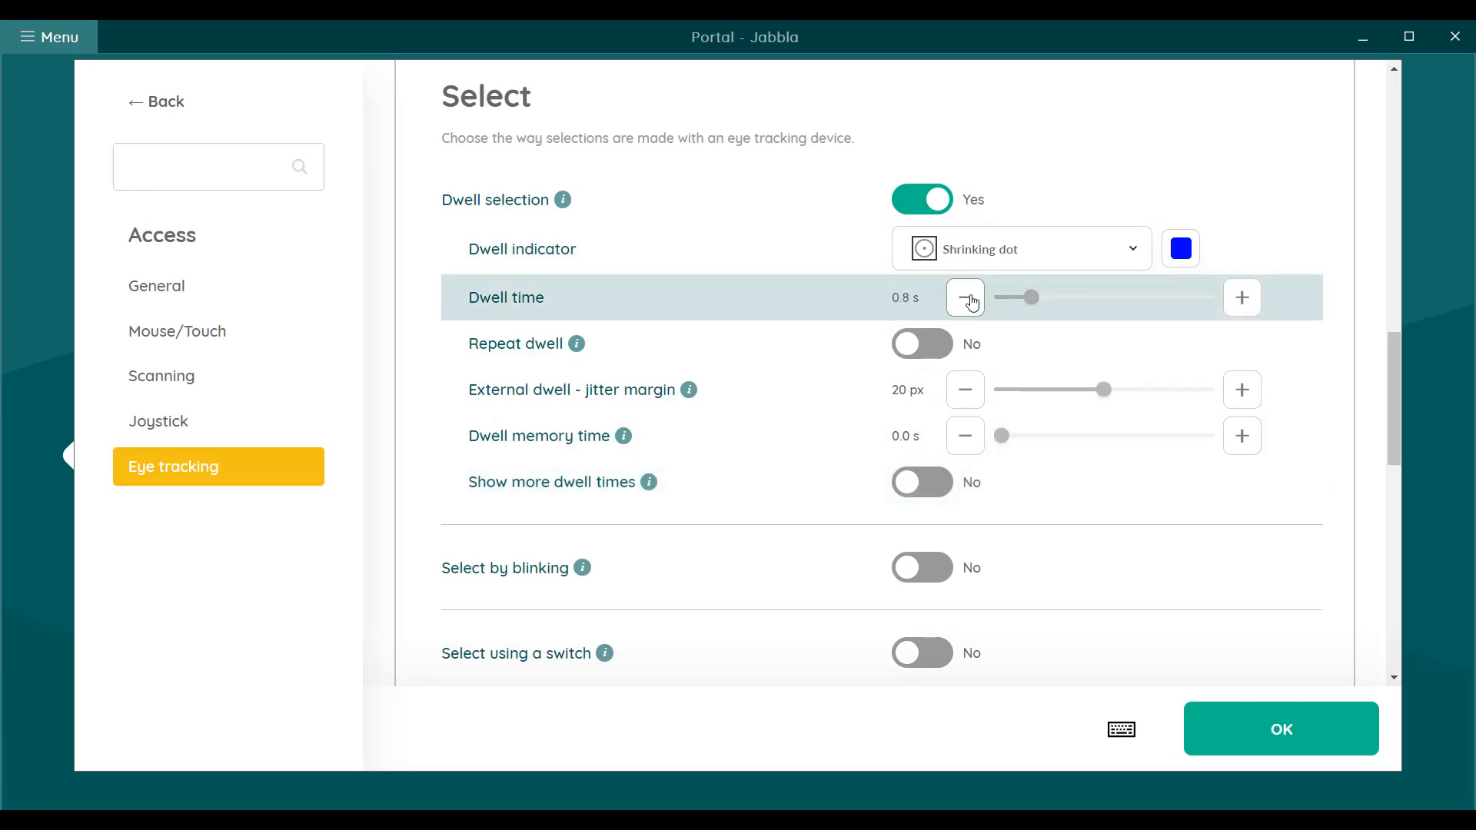
left_click(967, 298)
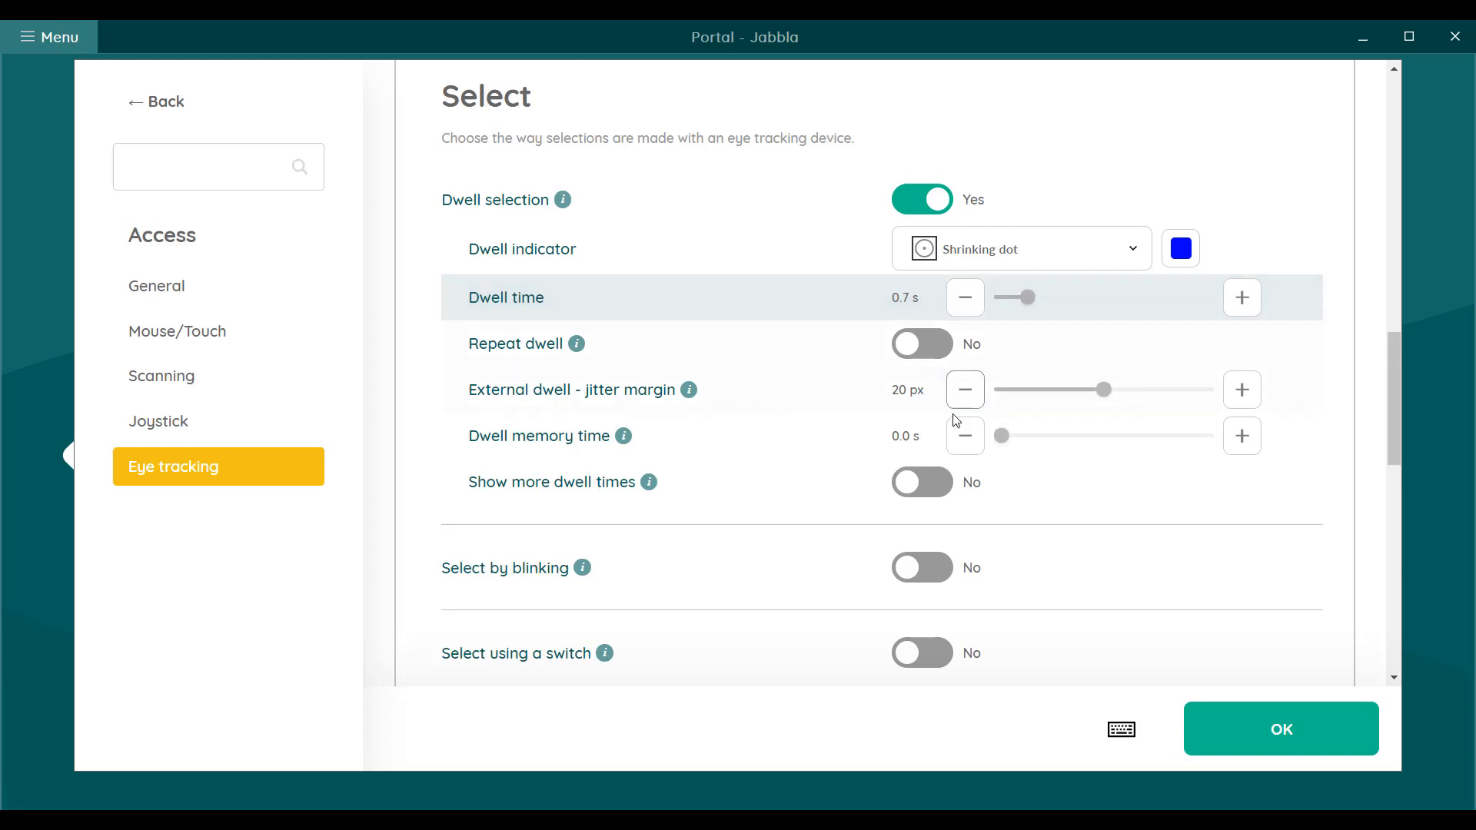
Turn on the option to show more dwell times and turn it off again.
left_click(932, 482)
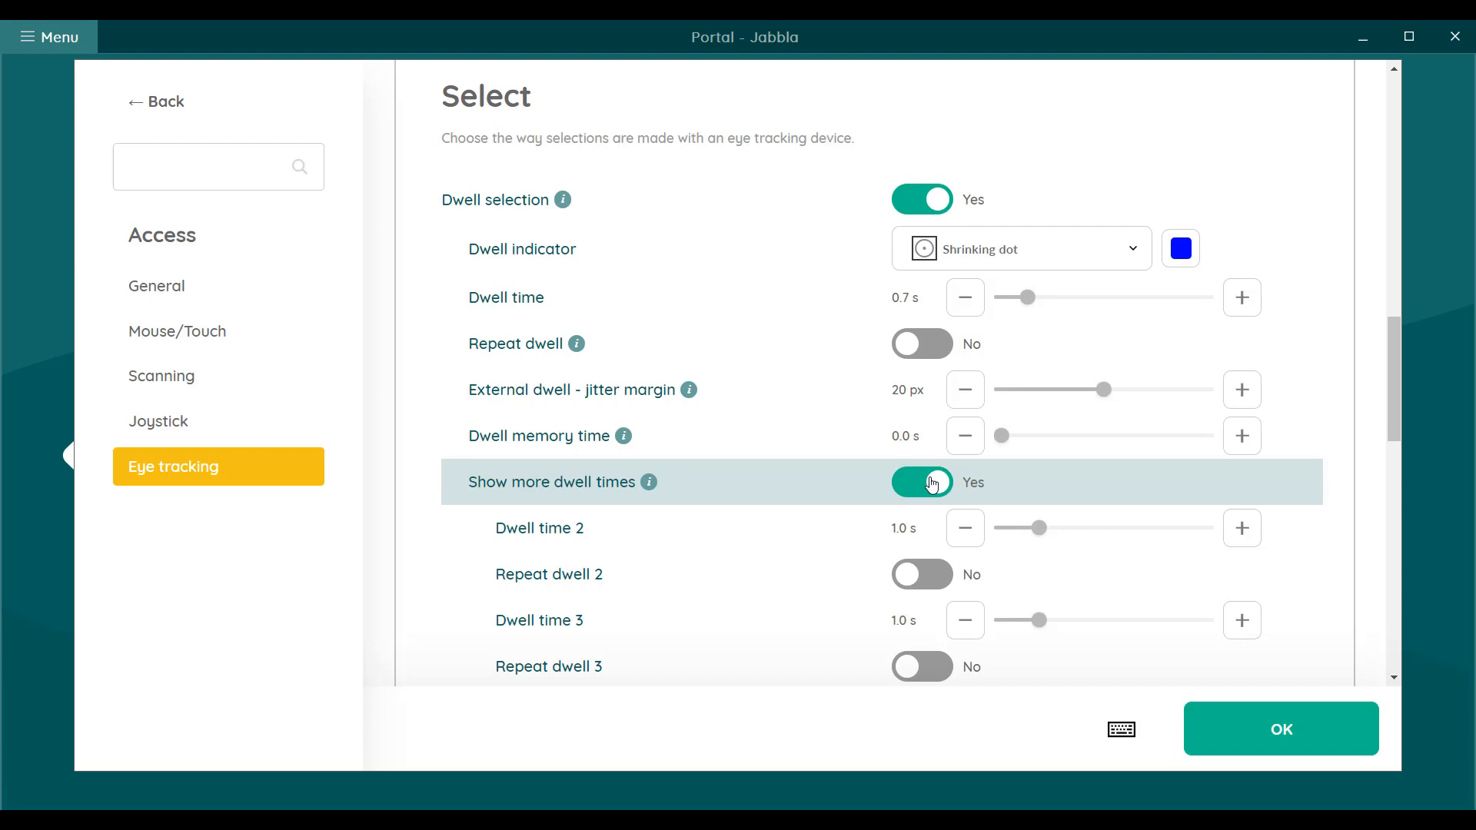
left_click(933, 484)
Review the choices for when the selection indicator is shown and the help on the visual indicator.
left_click_drag(1393, 369, 1399, 523)
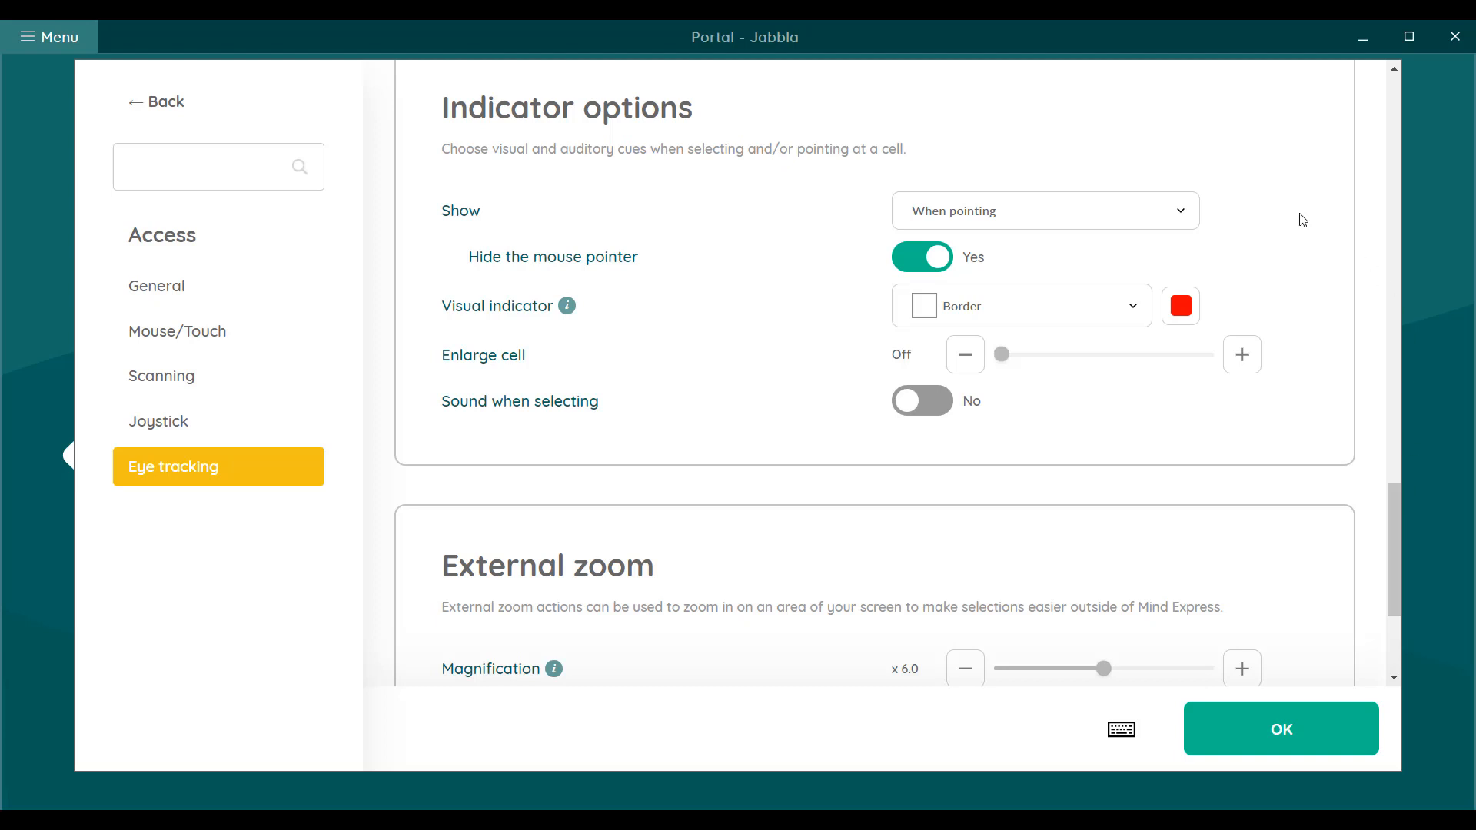
left_click(1126, 219)
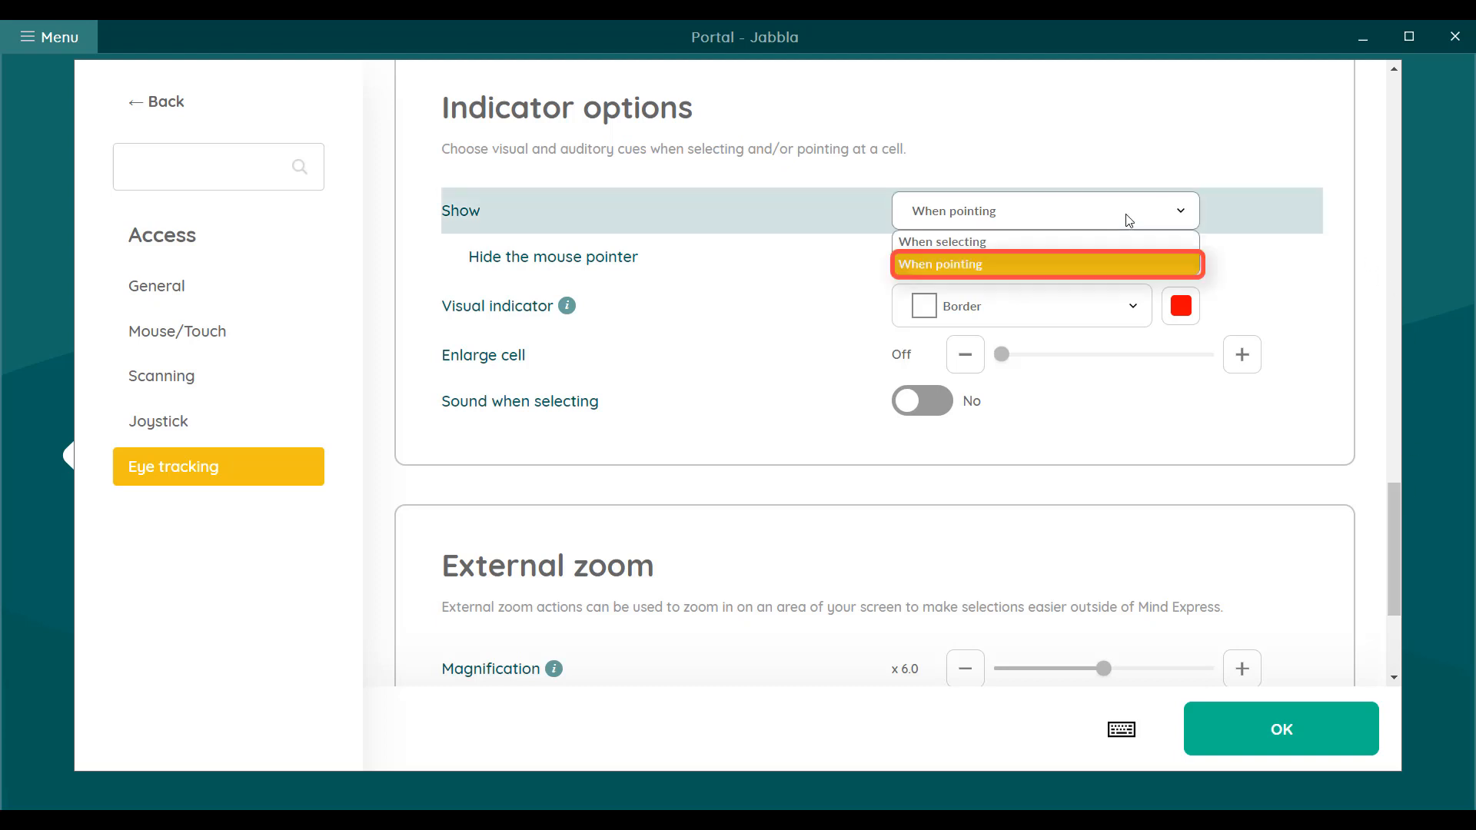
left_click(1127, 220)
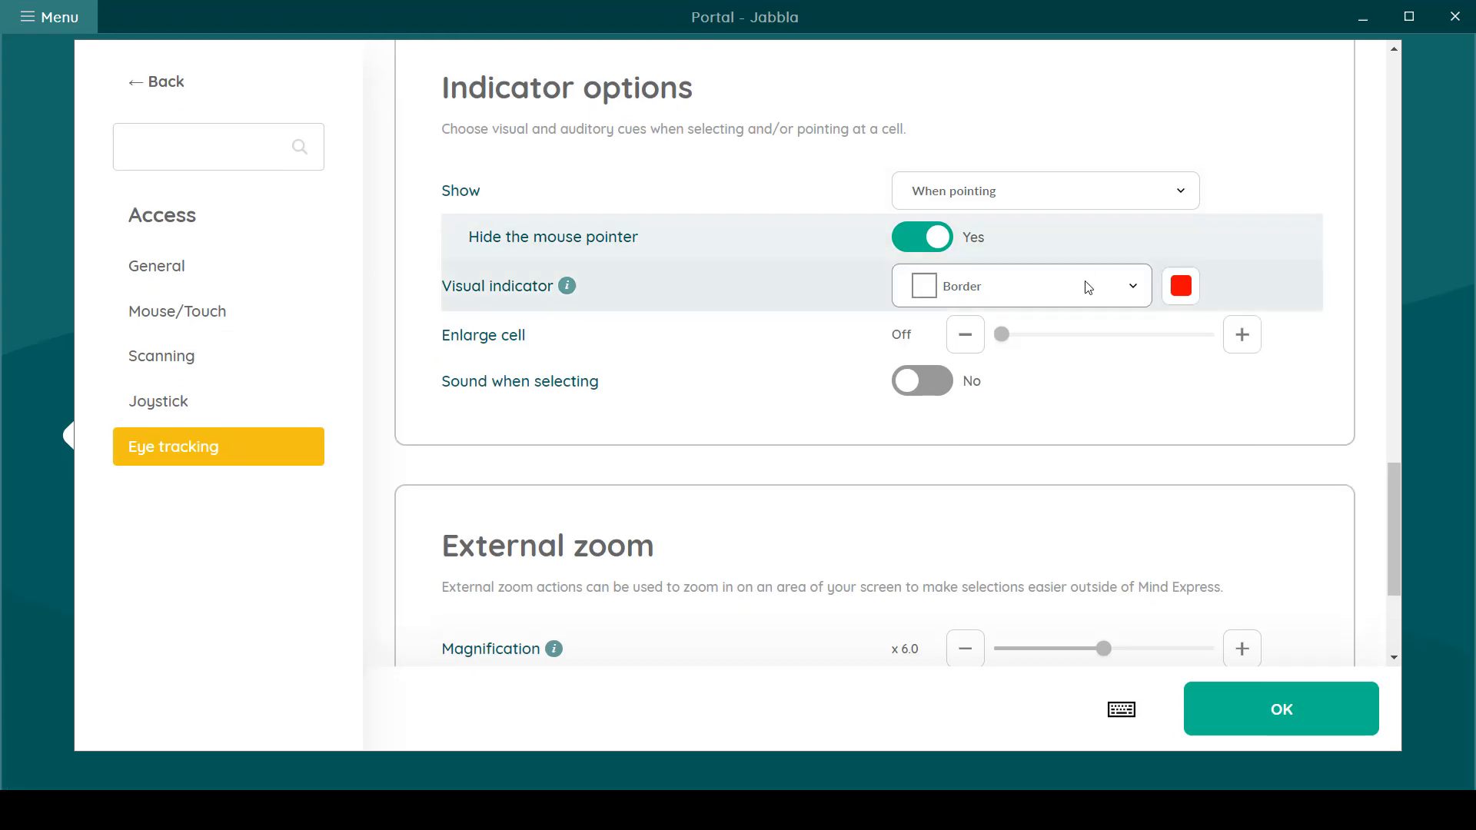
mouse_move(569, 312)
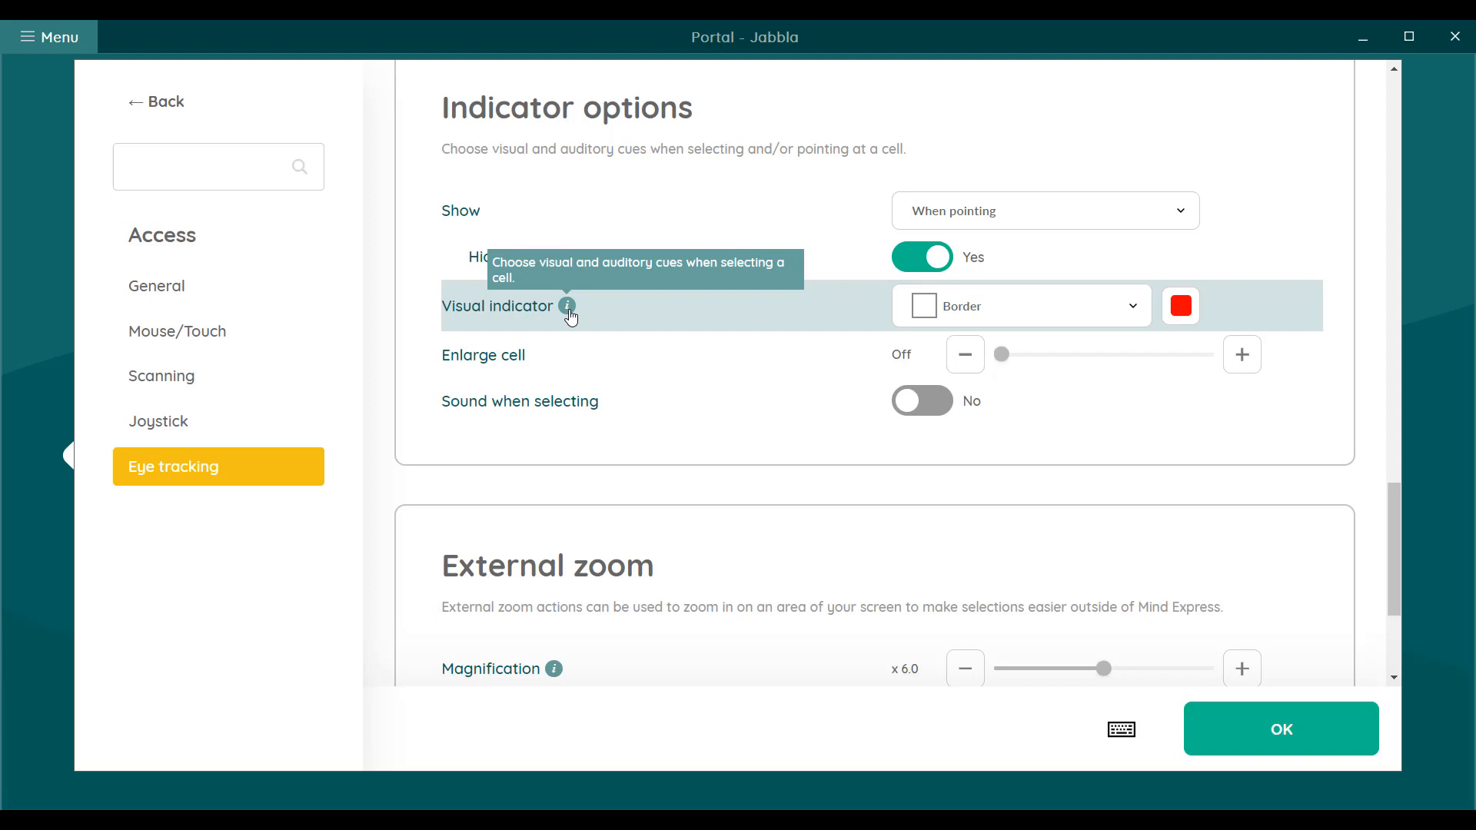
Check the mouse pointer setting for external zoom and confirm the settings.
left_click_drag(1401, 528, 1403, 602)
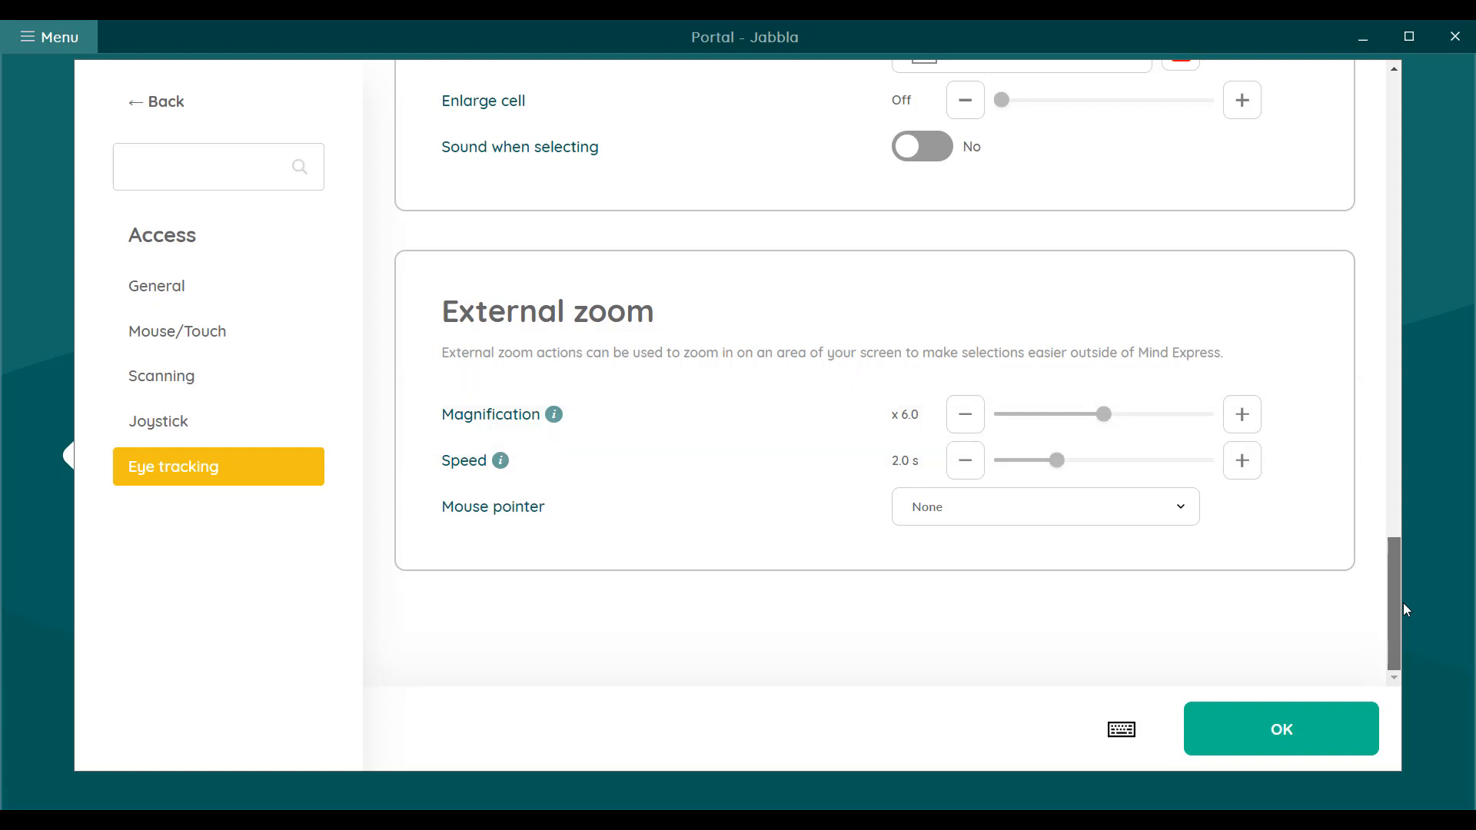
left_click(1107, 508)
left_click(1107, 507)
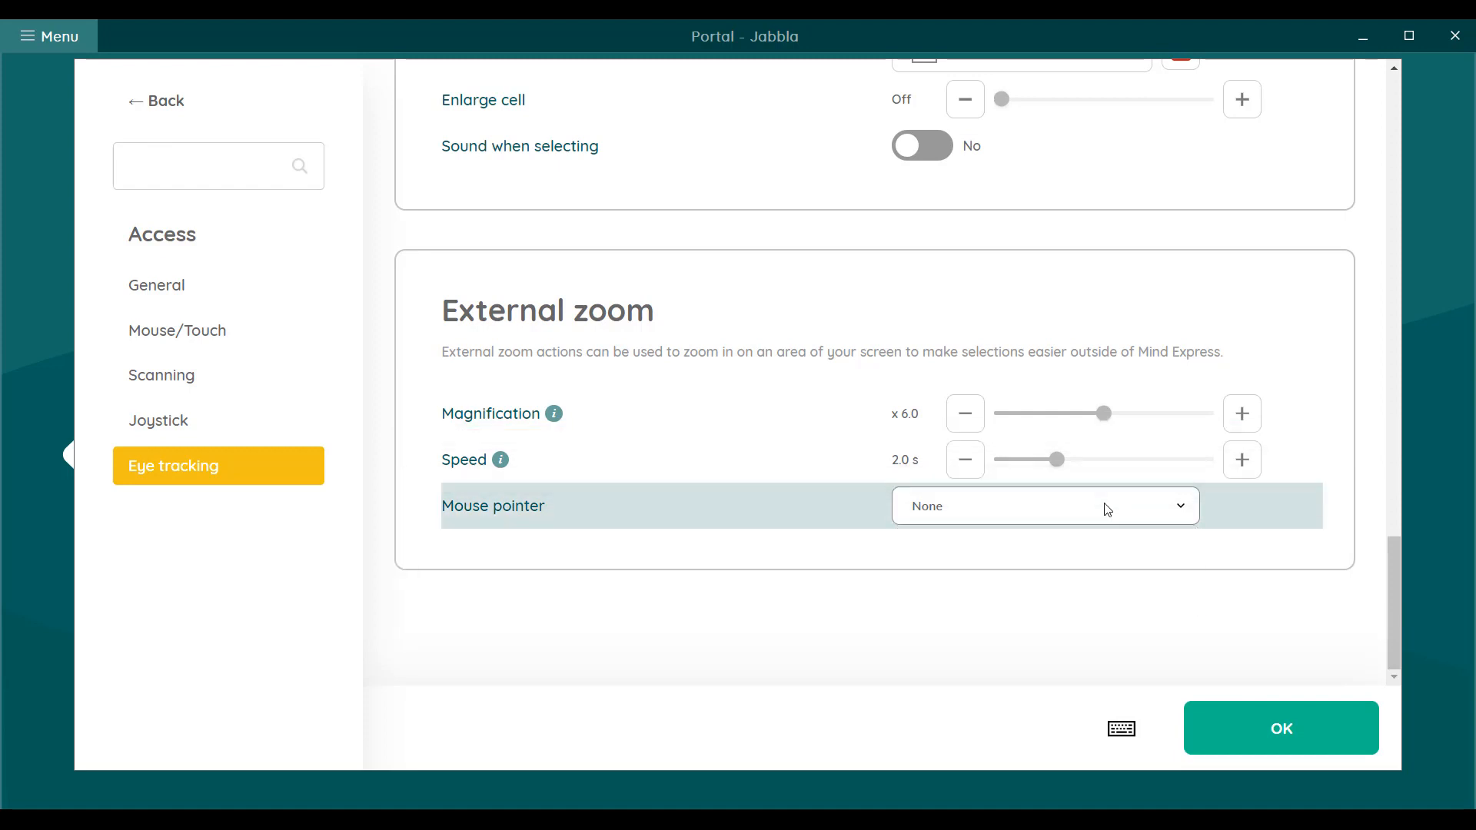
left_click(1296, 734)
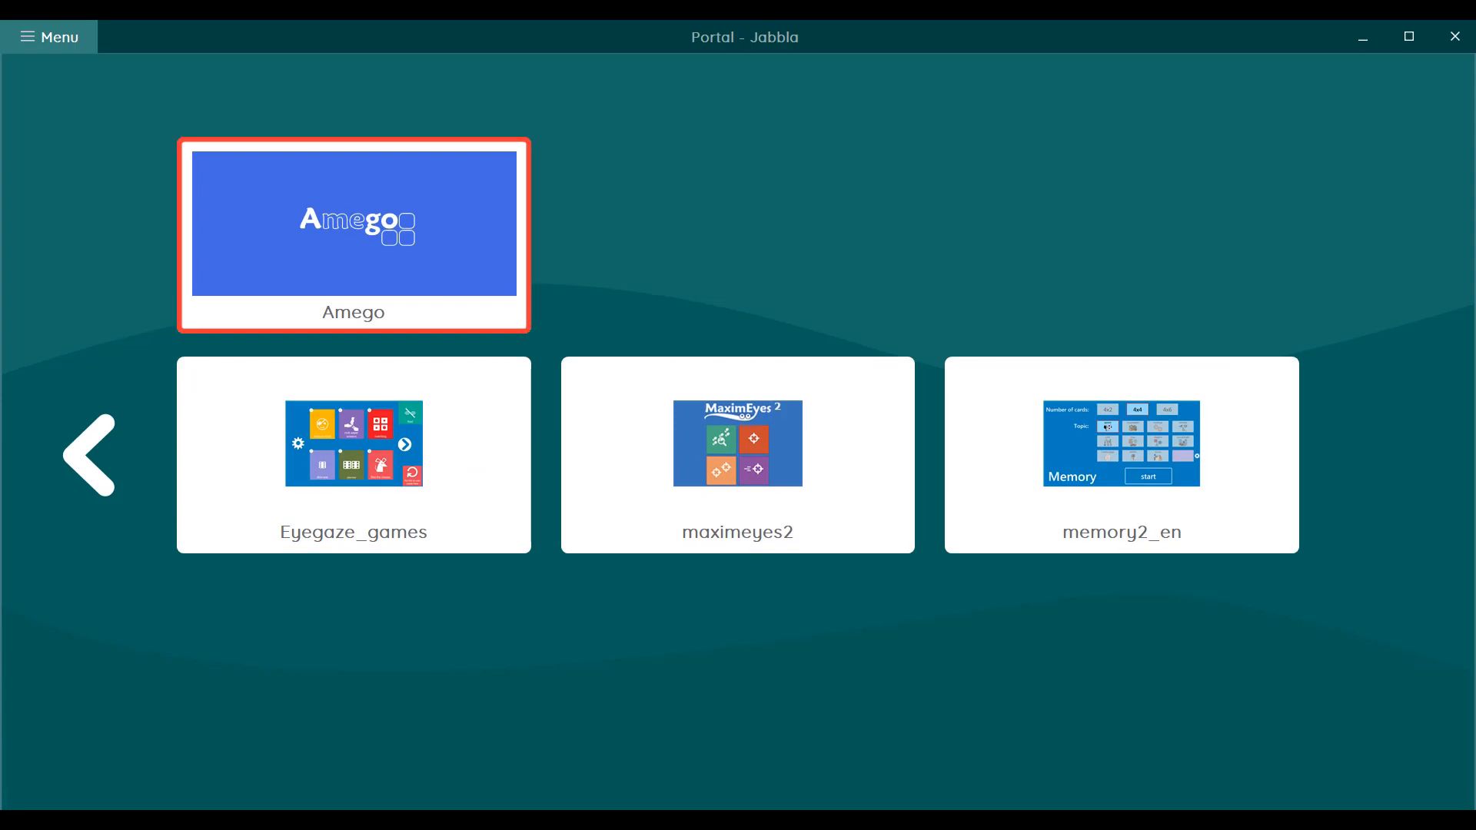
Open the Amego page set and switch the access method to eye tracking.
left_click(408, 226)
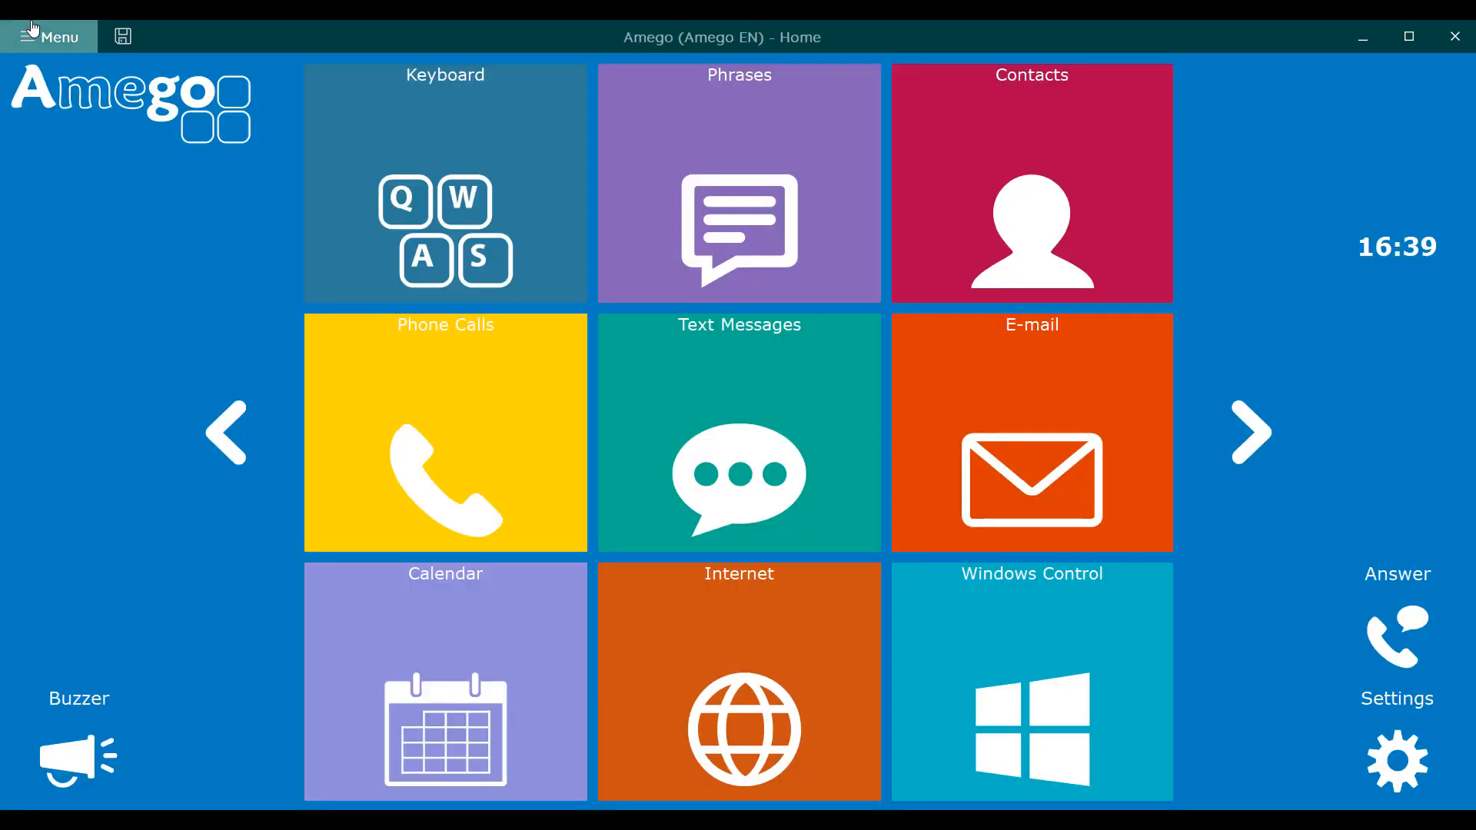
left_click(31, 30)
left_click(163, 189)
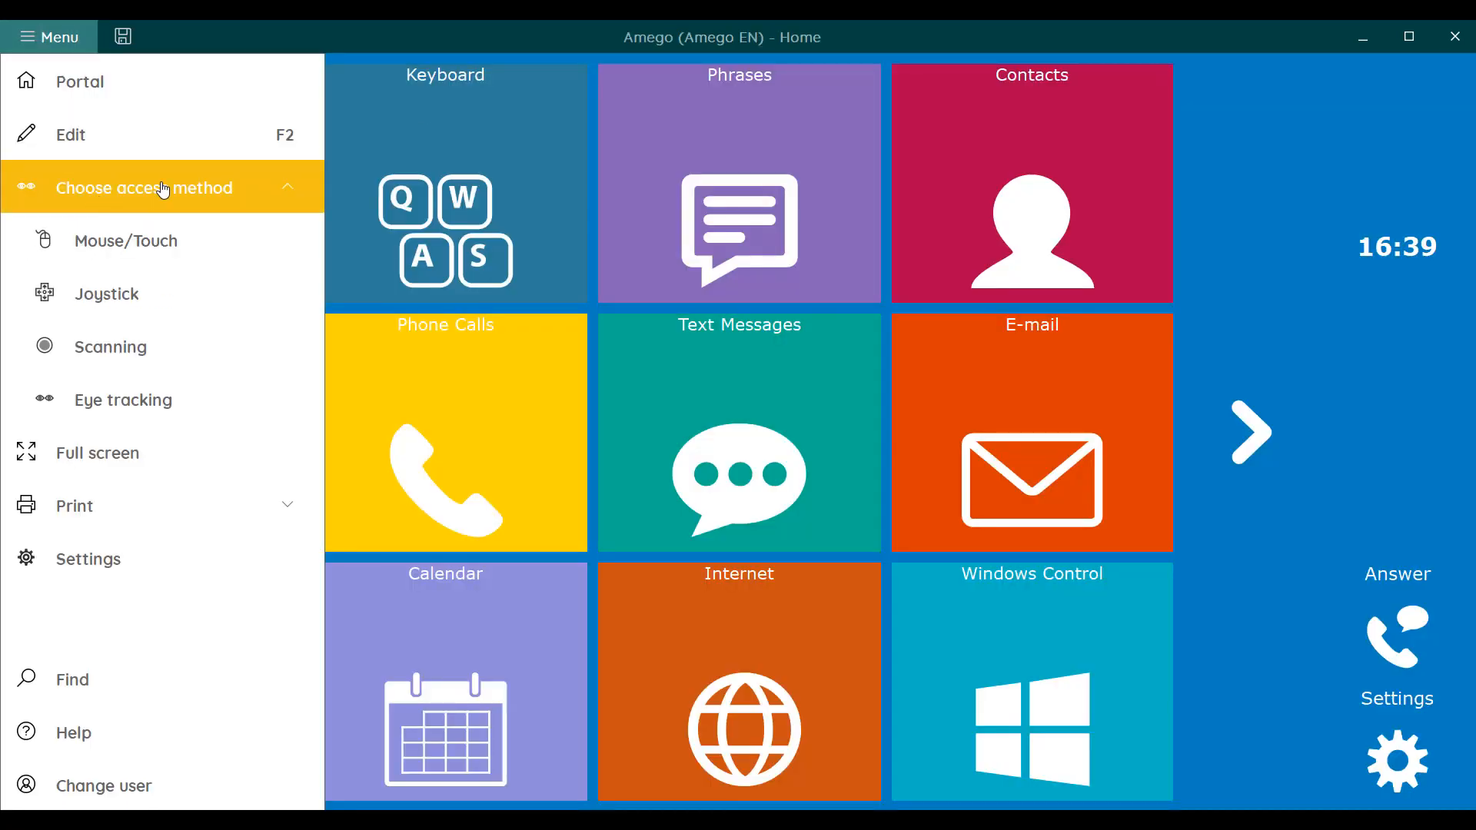
left_click(231, 408)
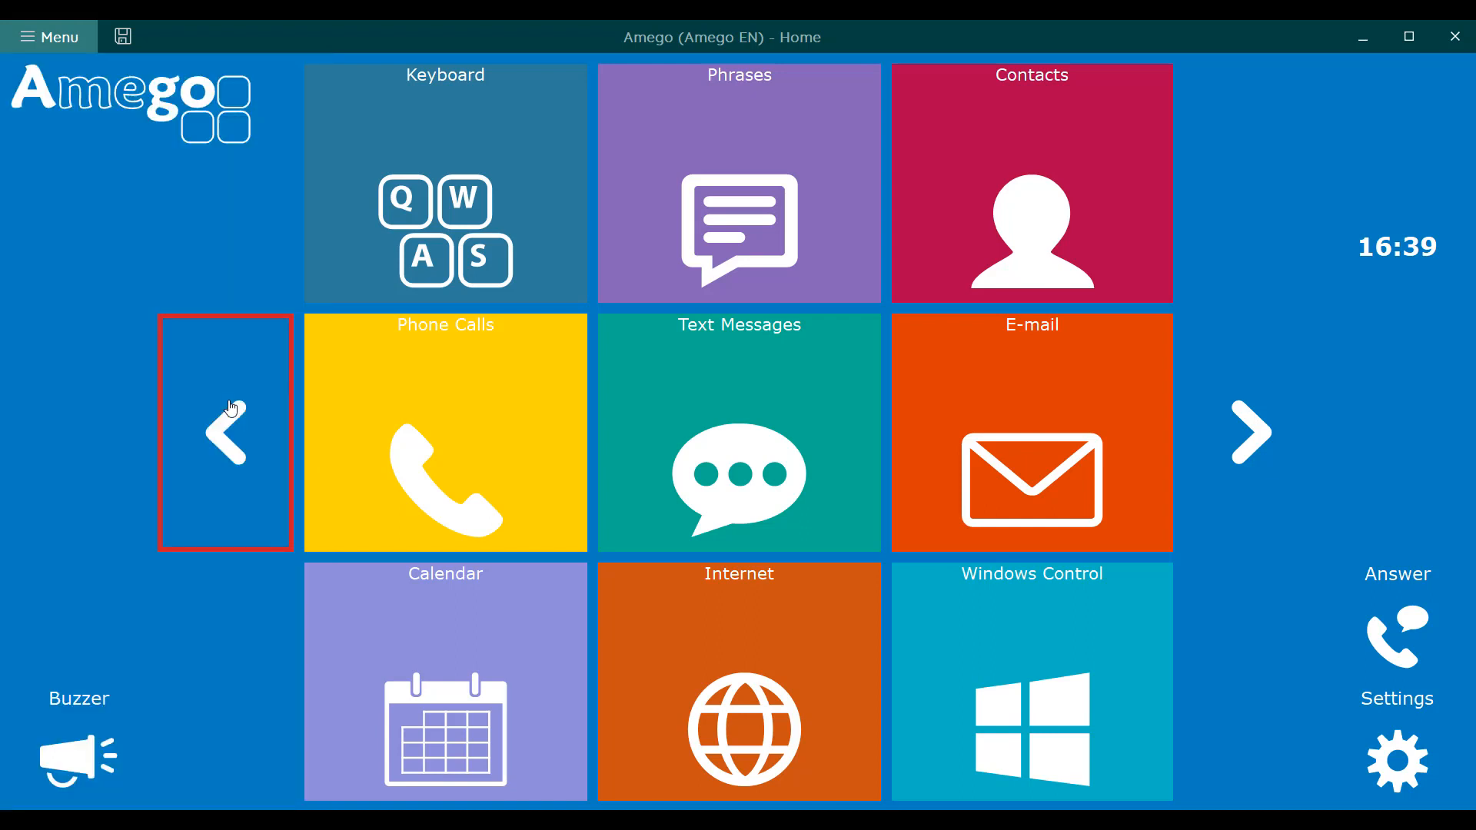
Open Windows Control and launch Google Chrome from the desktop using Zoom with double-click.
left_click(1031, 685)
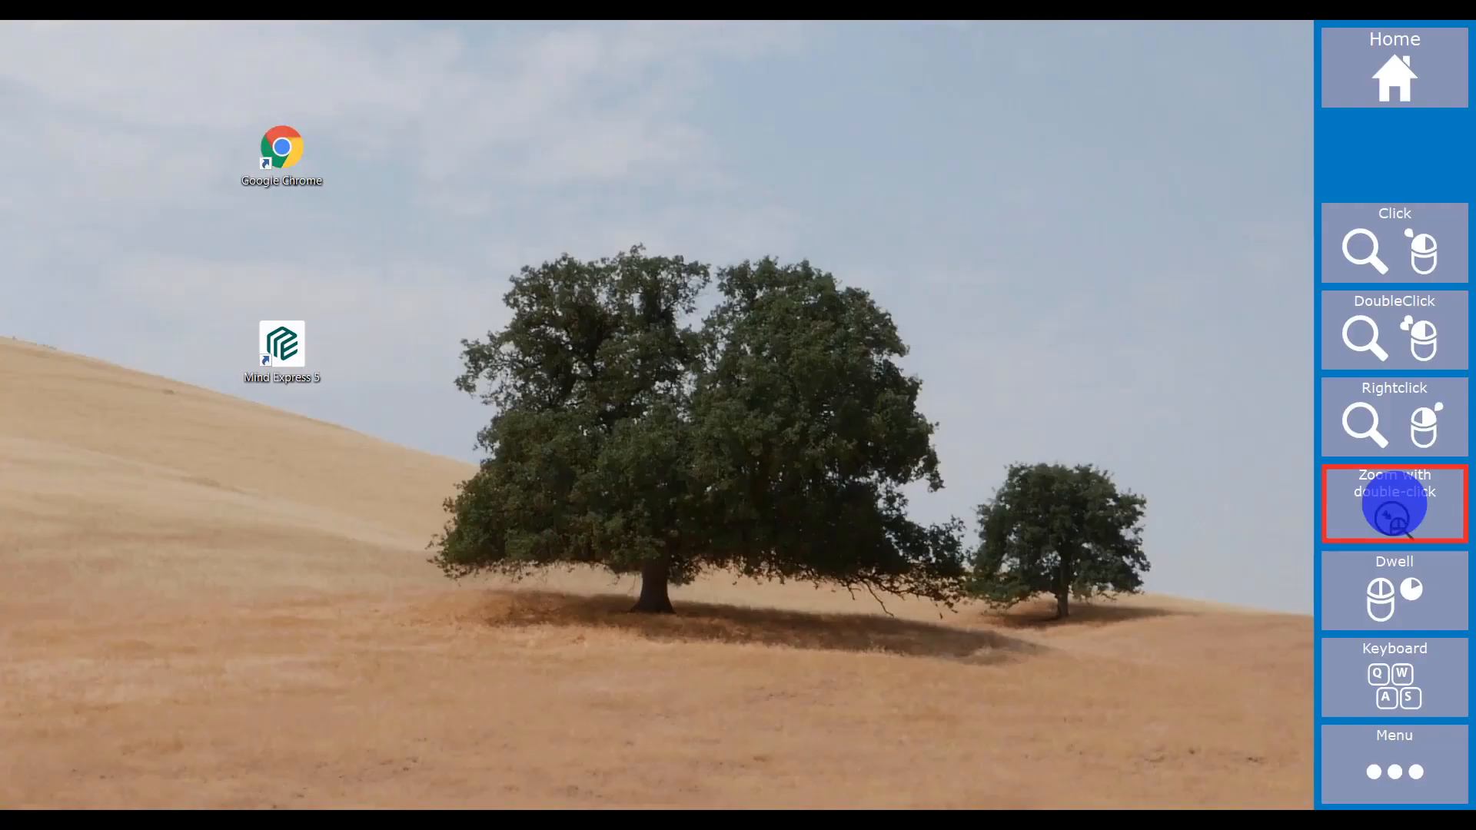
left_click(1393, 504)
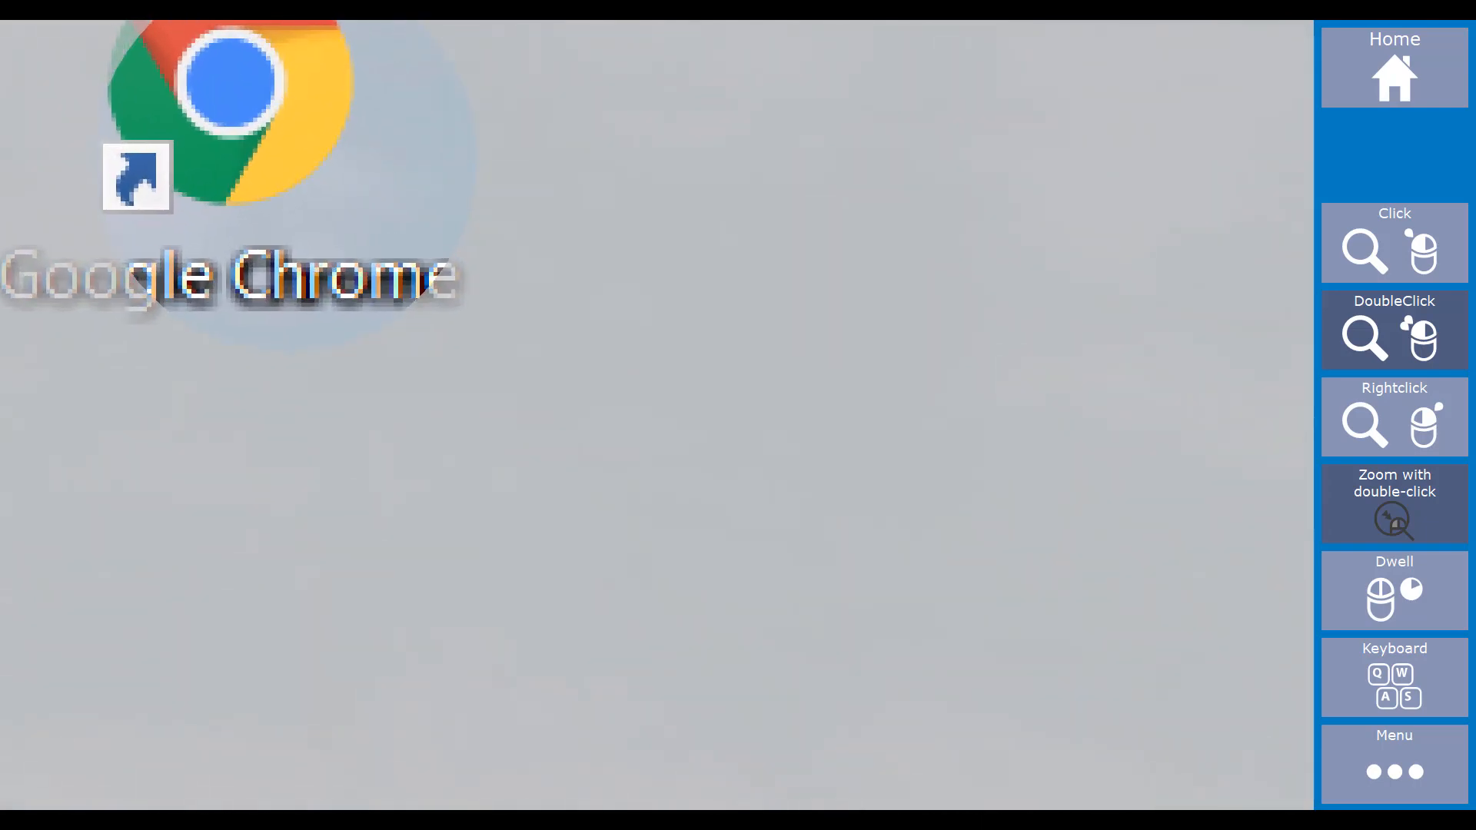
double_click(293, 160)
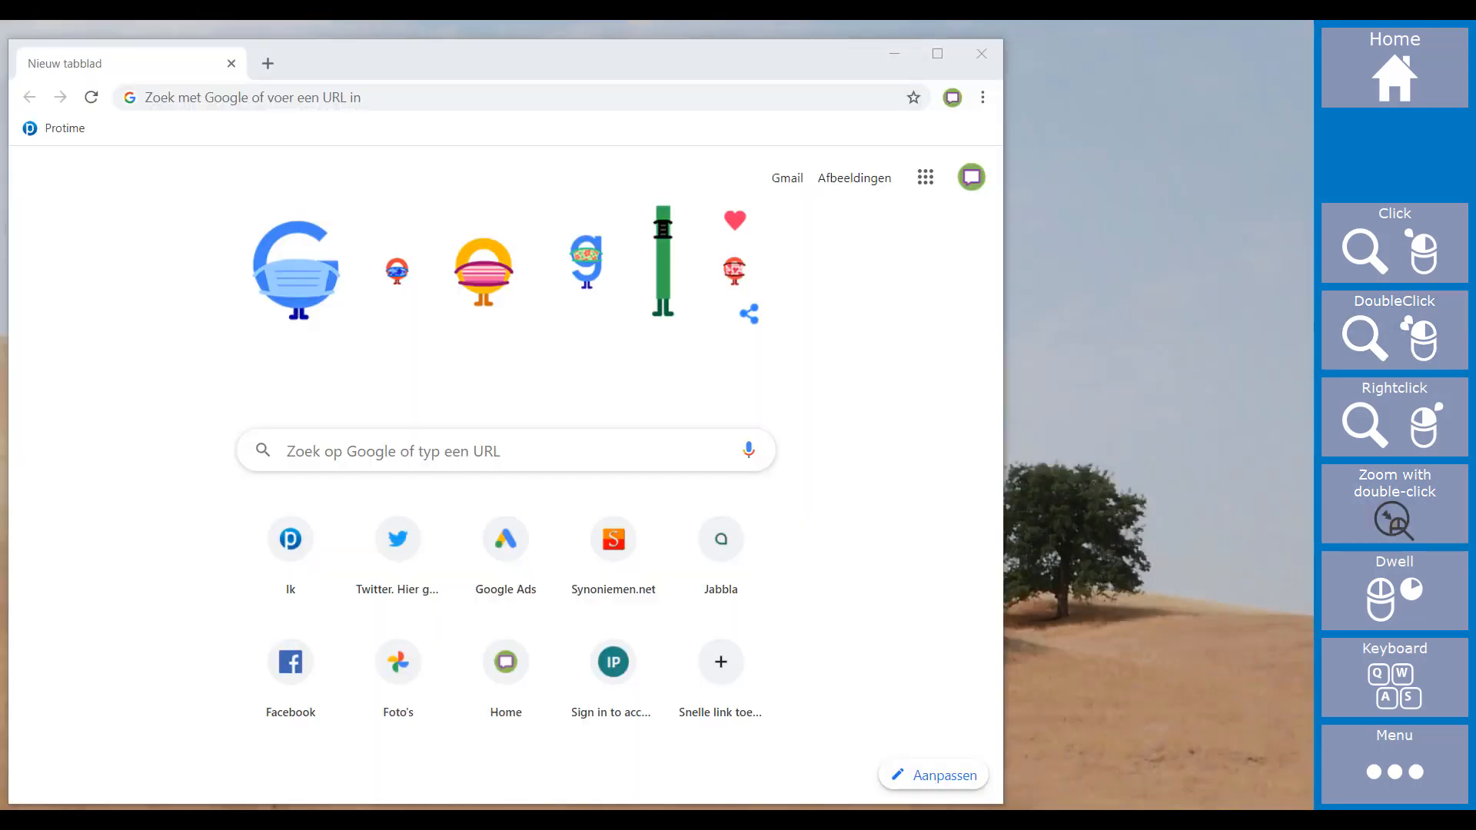